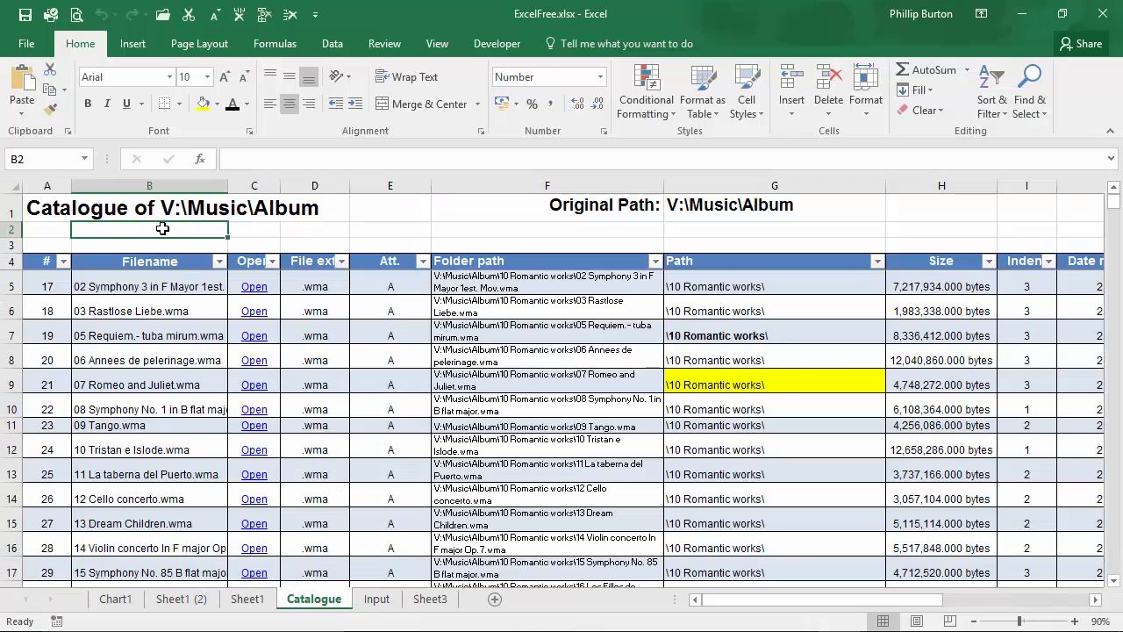
Step: Paste the filename 12 Track 12.wma into cell B2
click(42, 231)
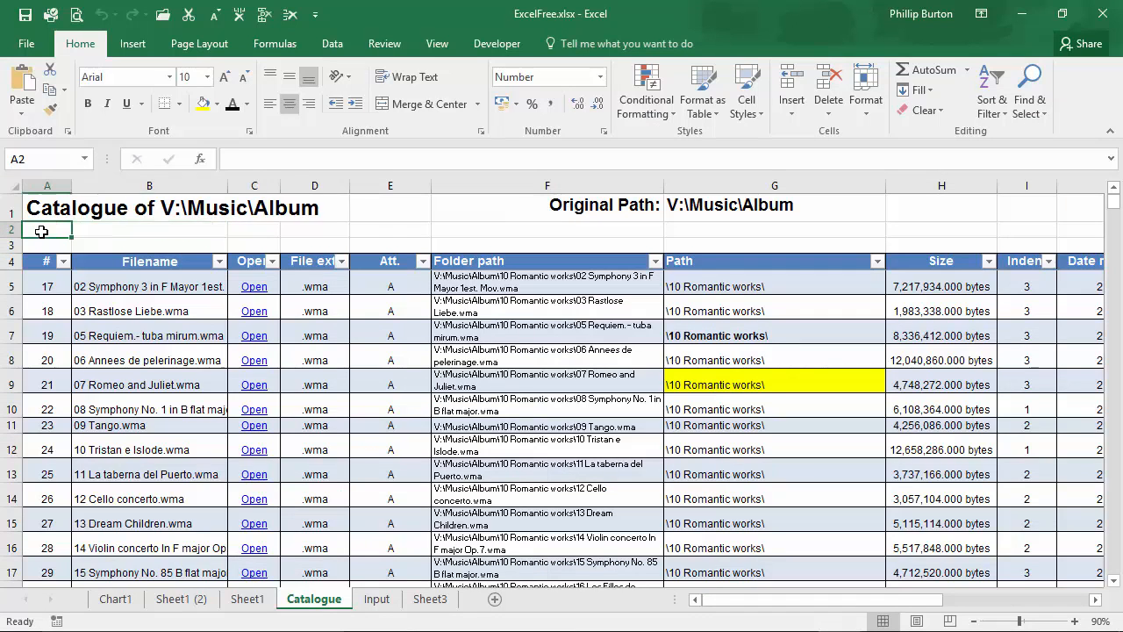
click(118, 231)
text(12 Track 12.wma)
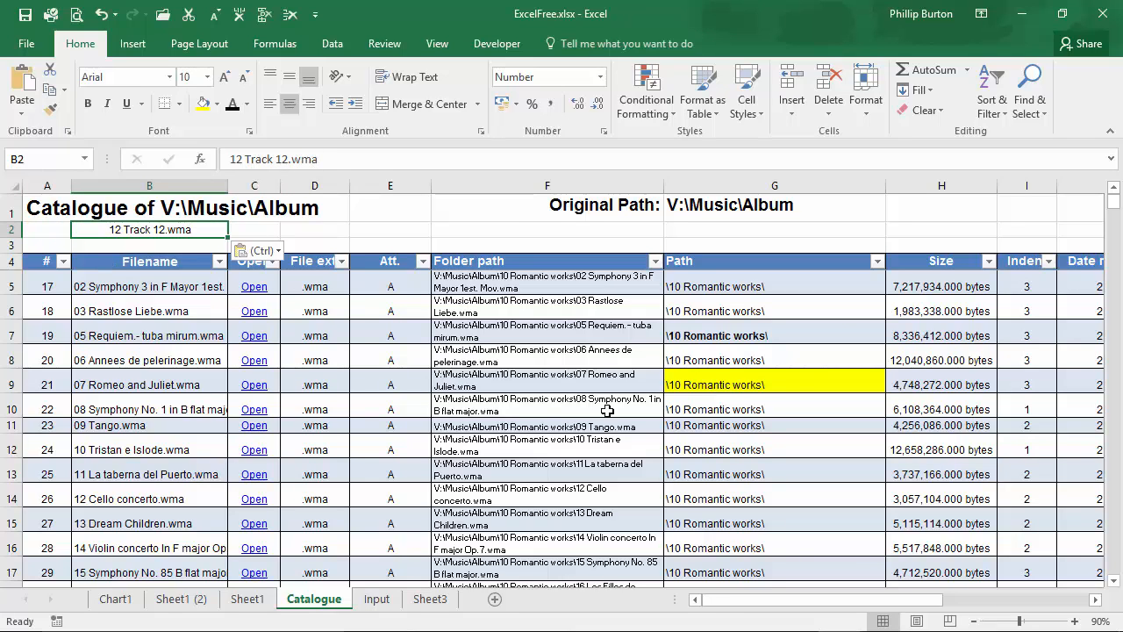
Step: In cell C2, start a VLOOKUP formula using B2 as the lookup value
drag(720, 595, 765, 602)
click(978, 263)
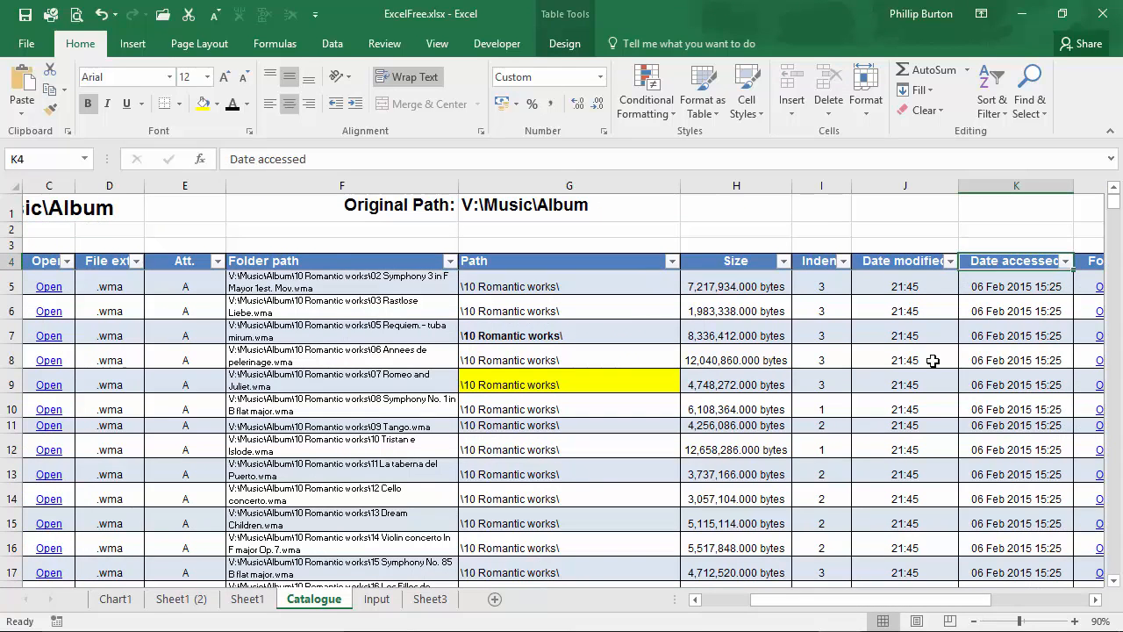
drag(871, 600, 821, 601)
click(246, 229)
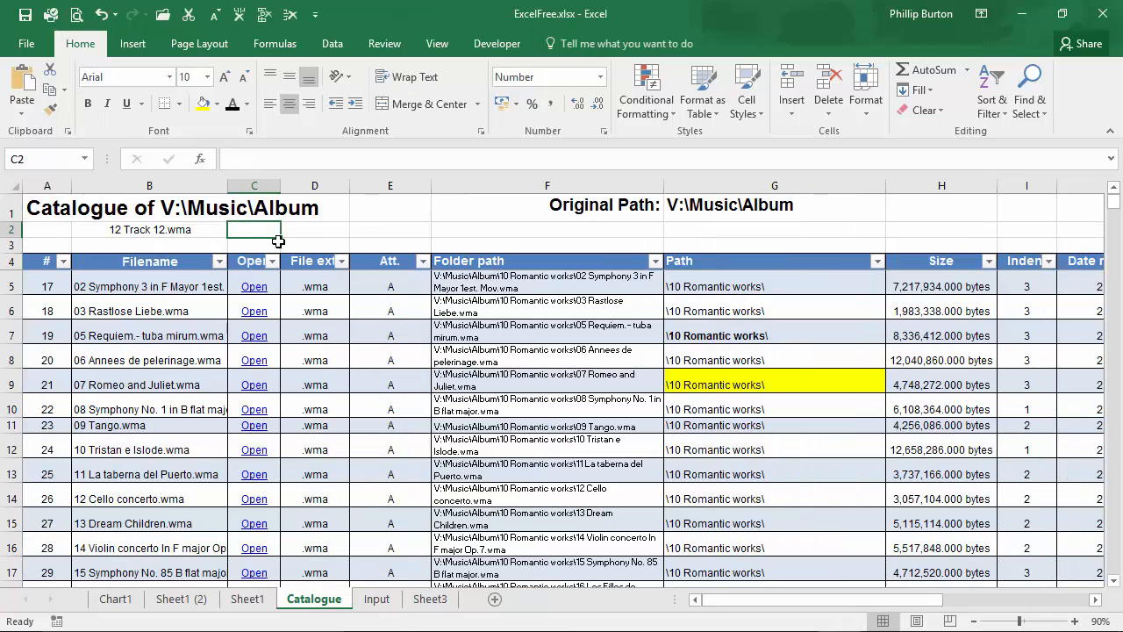
text(=VLOOKUP()
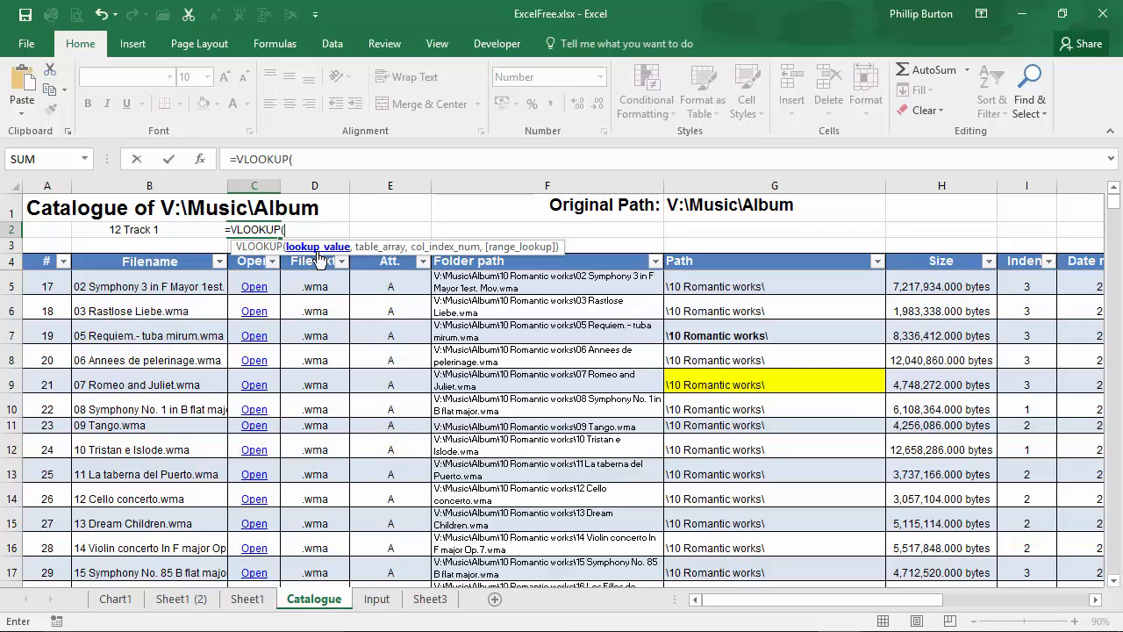
click(123, 230)
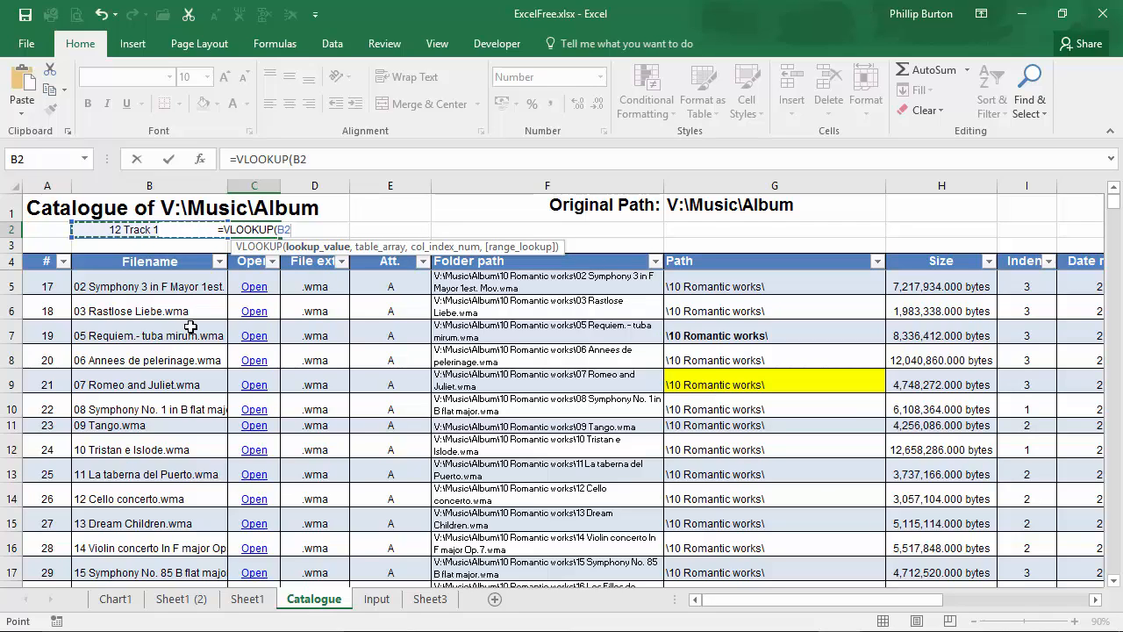
text(,)
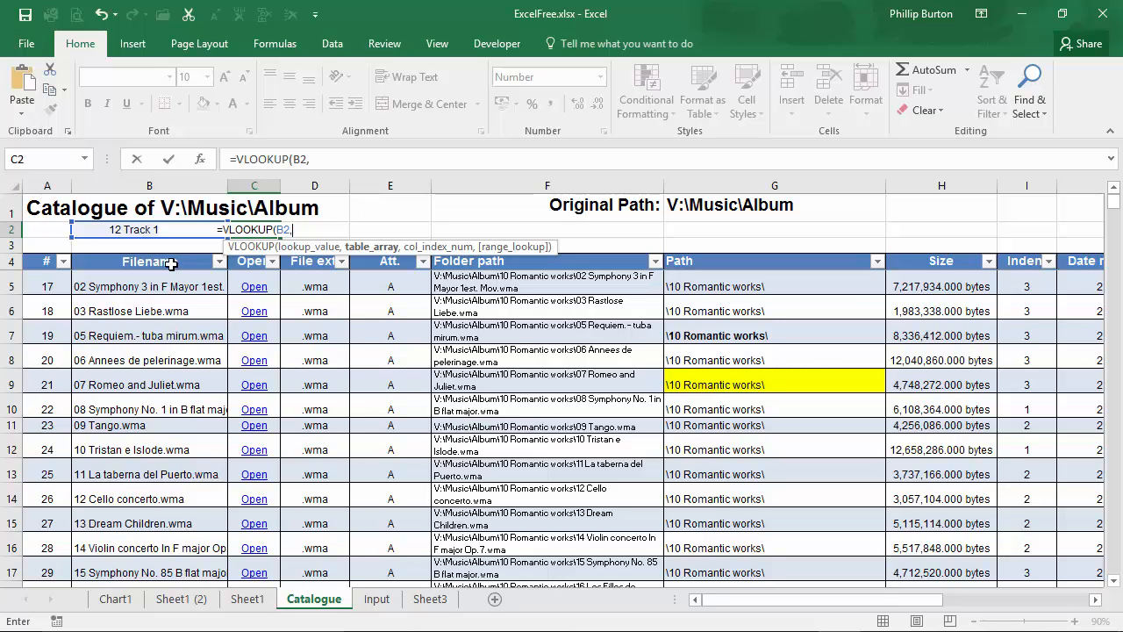
Step: Set the VLOOKUP table array to the range B4:K865
drag(171, 263, 1018, 536)
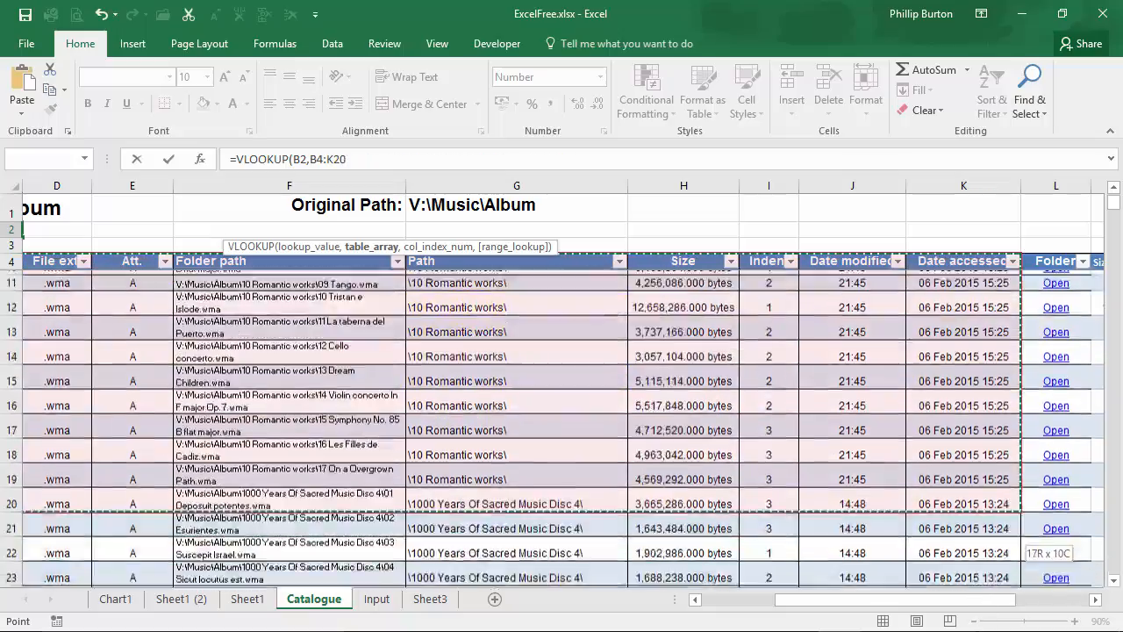
mouse_move(1022, 579)
mouse_down()
mouse_move(1023, 596)
mouse_move(1022, 544)
mouse_move(1022, 589)
mouse_up()
mouse_move(1113, 355)
mouse_down()
mouse_move(1115, 562)
mouse_move(1114, 358)
mouse_up()
shift+click(974, 452)
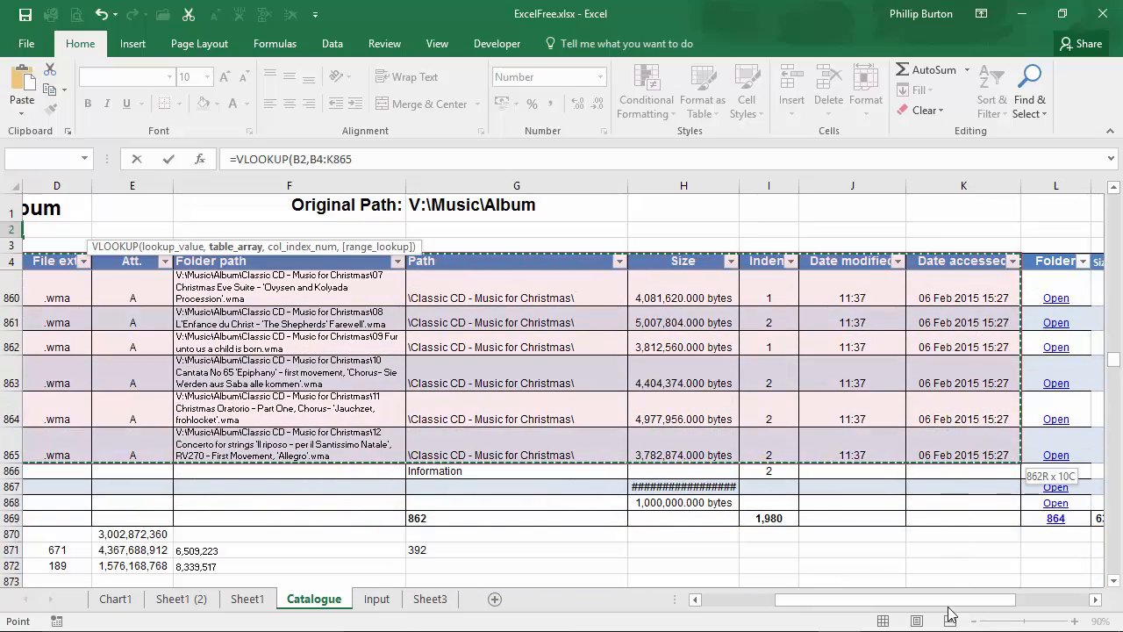
drag(947, 607, 874, 606)
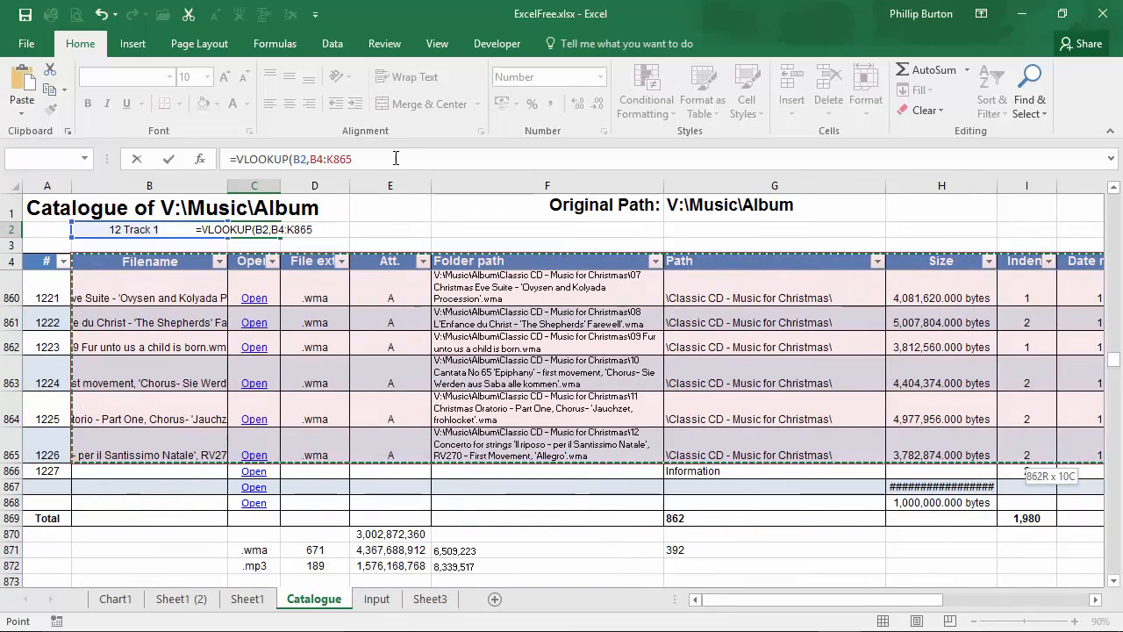
text(,)
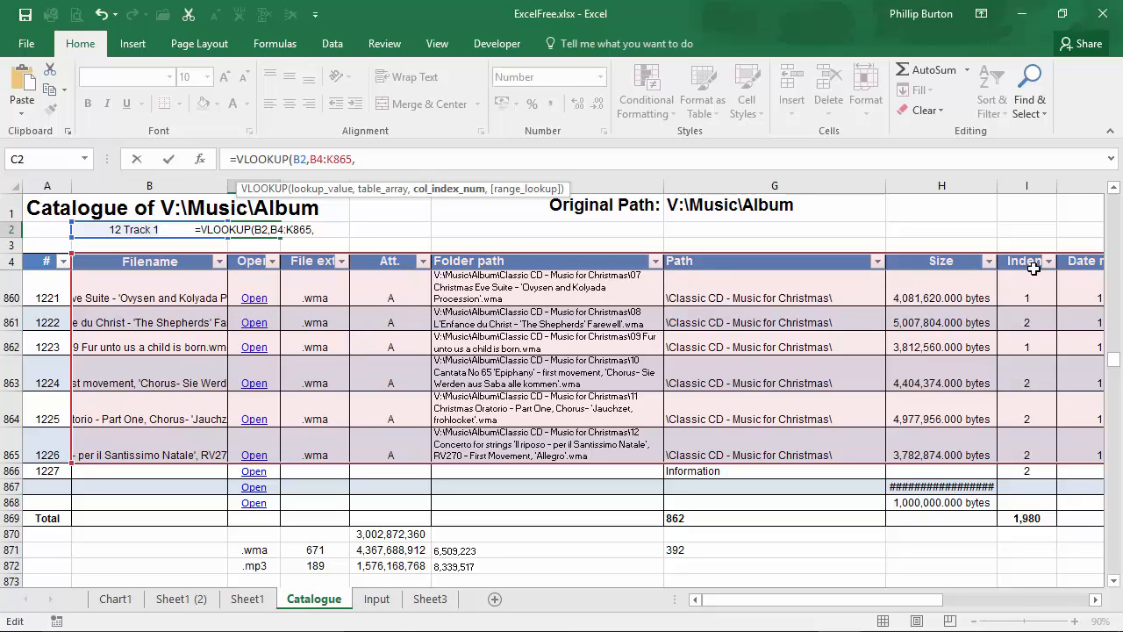
Step: Finish the formula with column index 10 and FALSE for exact match, and enter it
drag(893, 603, 1045, 600)
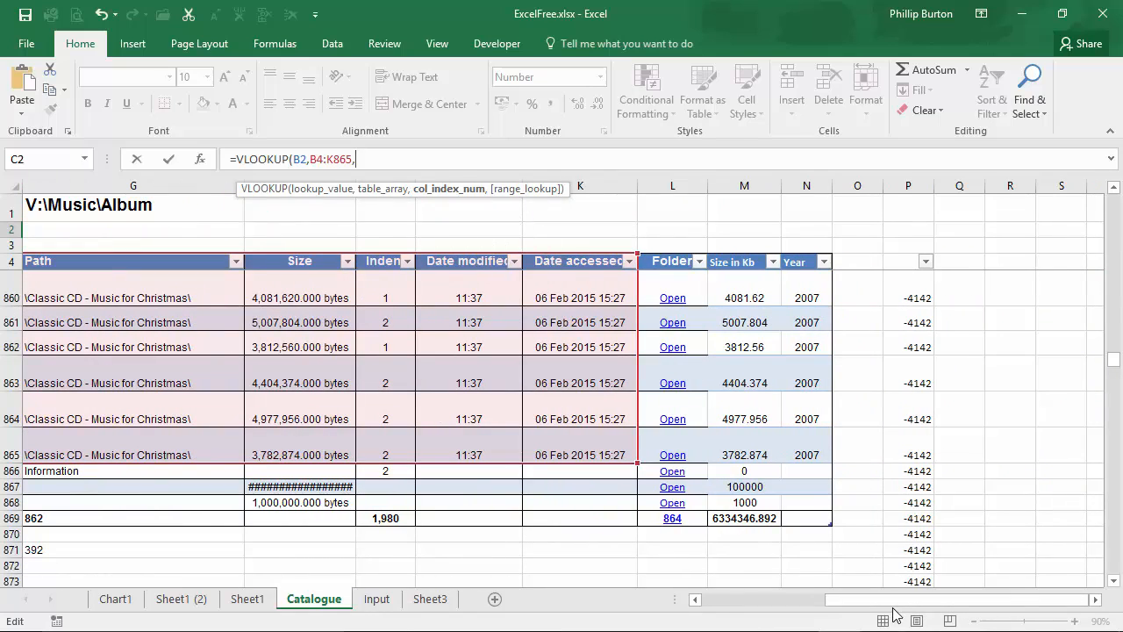
drag(893, 604, 768, 604)
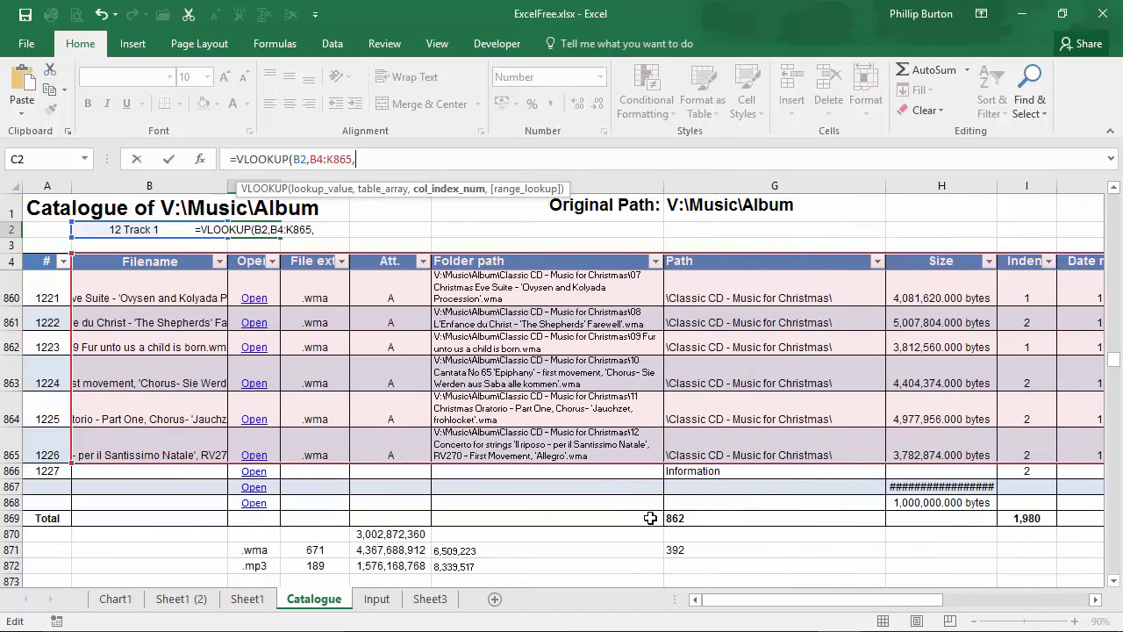
text(10,)
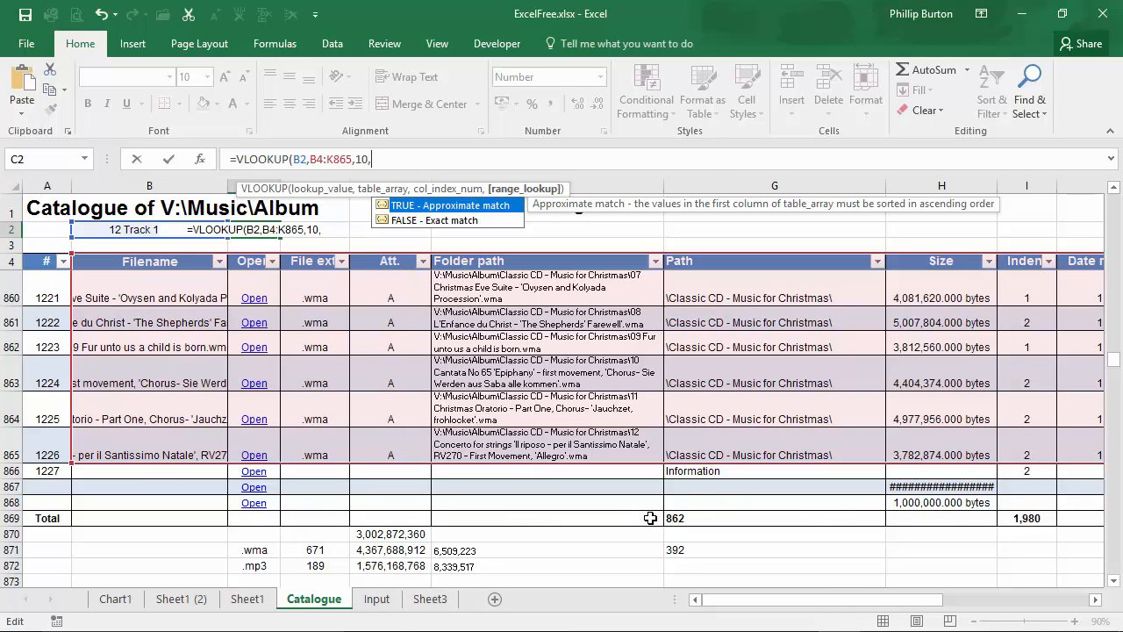
double_click(465, 221)
text())
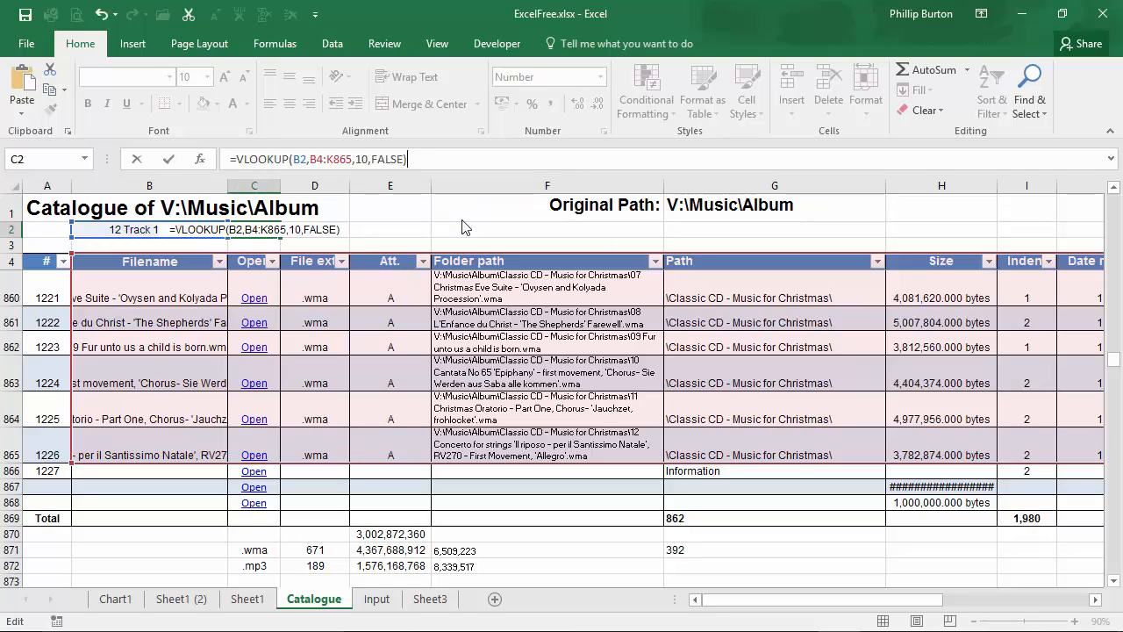
key(Return)
key(Up)
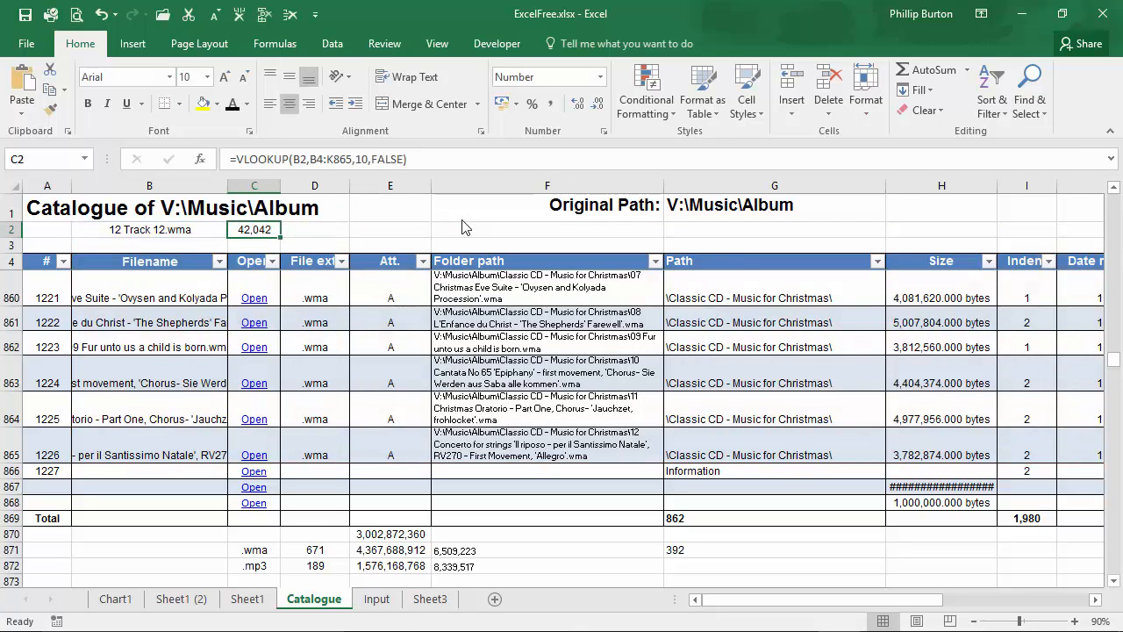
Step: Widen column C and format cell C2 with the Date number format
drag(281, 185, 292, 185)
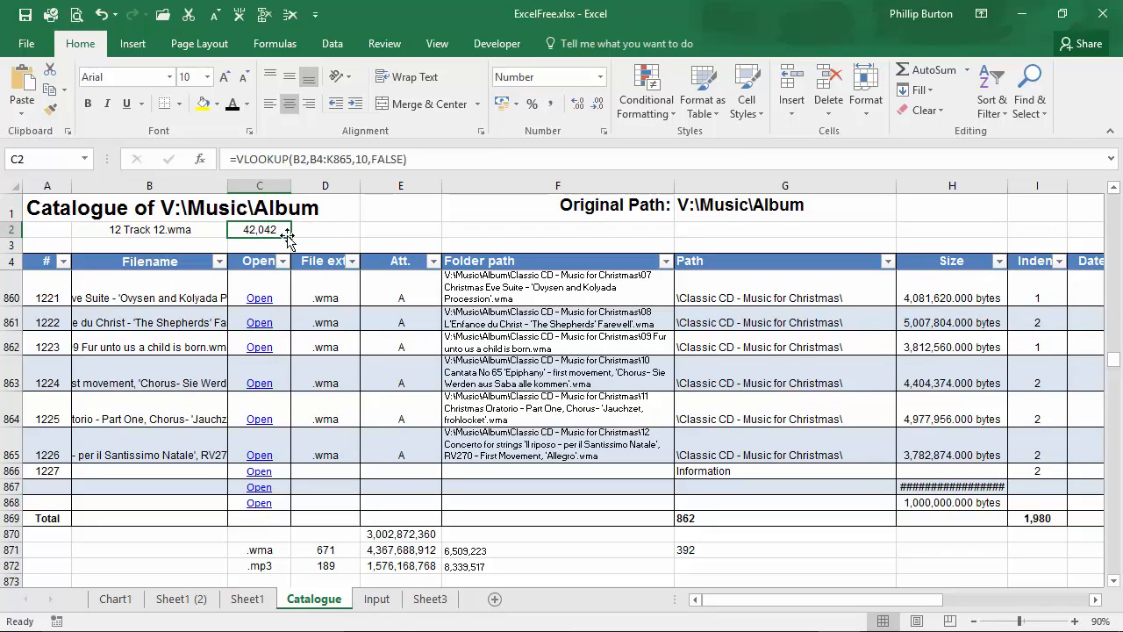
click(604, 131)
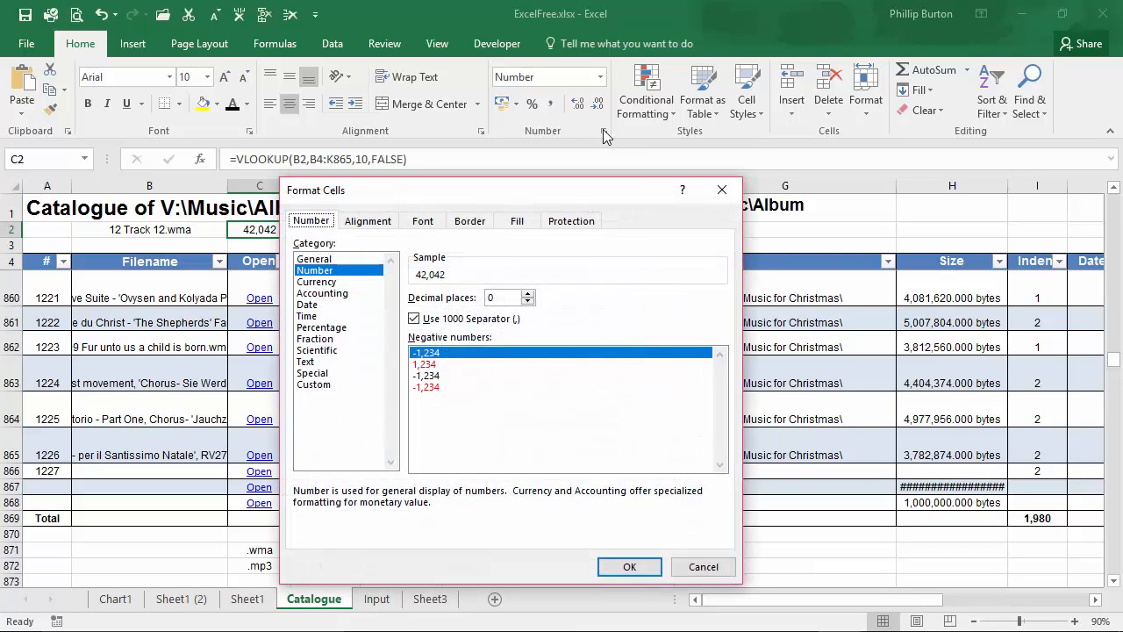
click(344, 305)
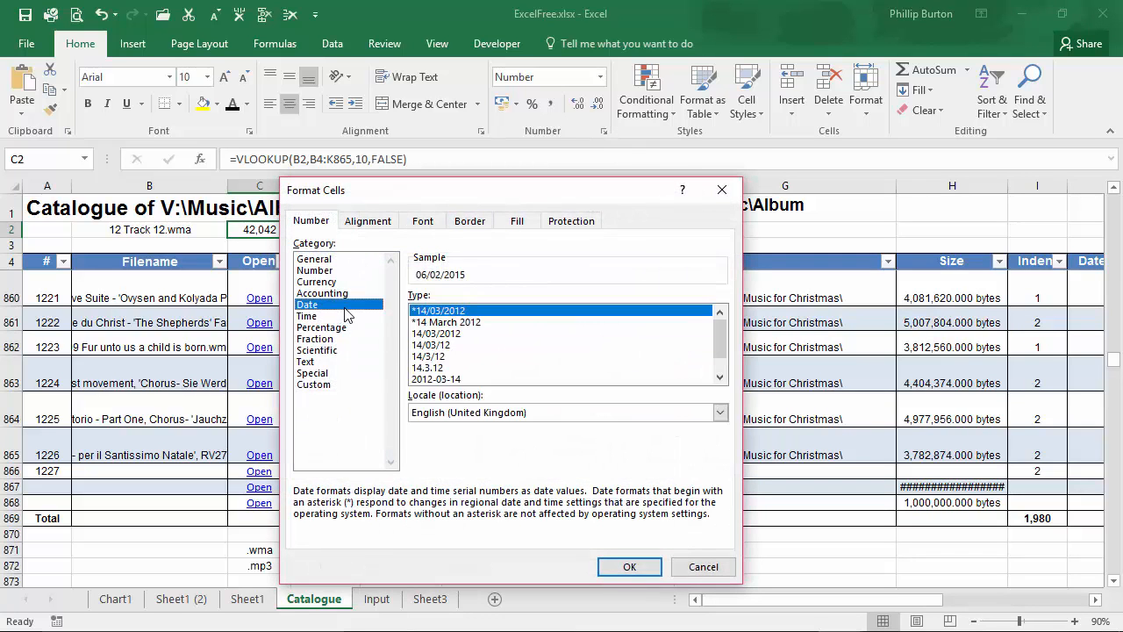
click(630, 567)
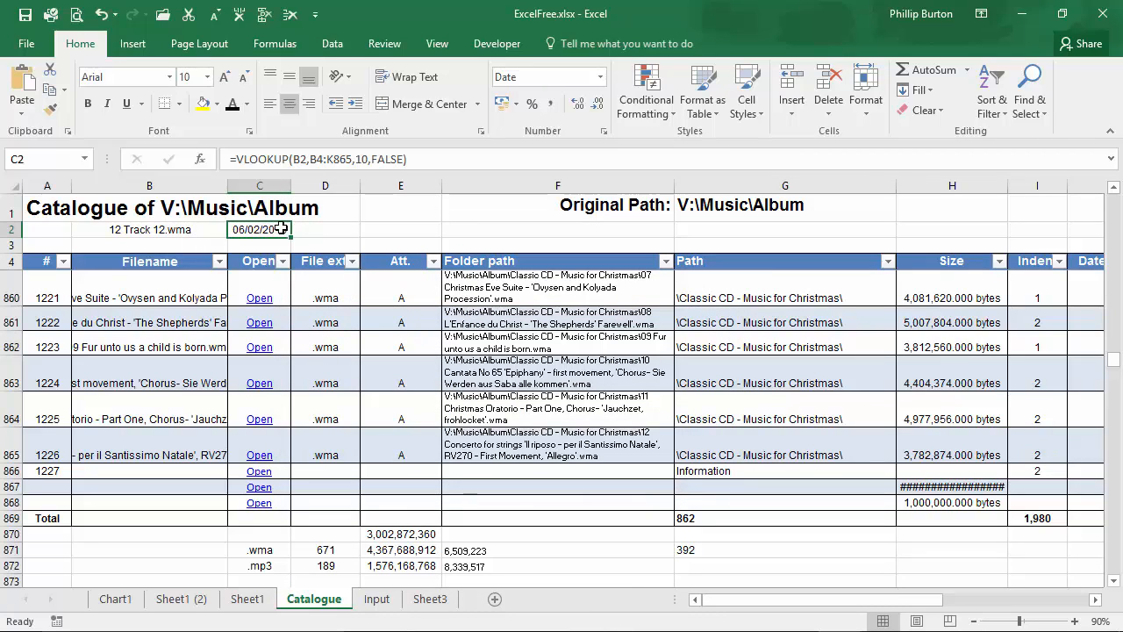
Step: Copy the filename from B2 and filter the Filename column to show only 12 Track 12.wma
click(167, 230)
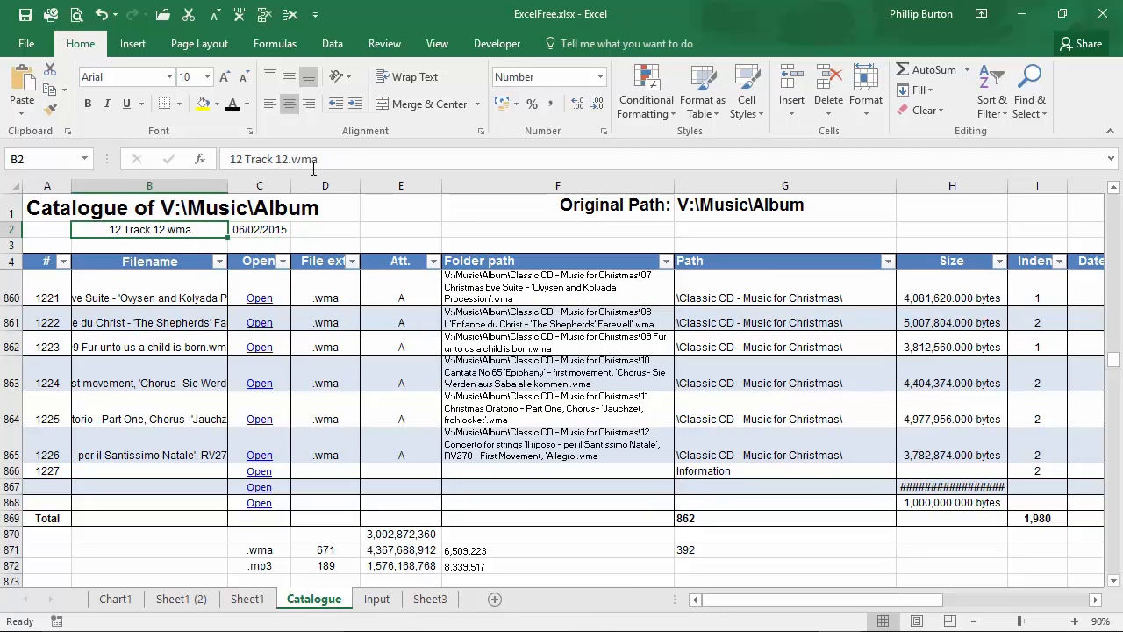
drag(320, 159, 125, 160)
key(Escape)
click(219, 261)
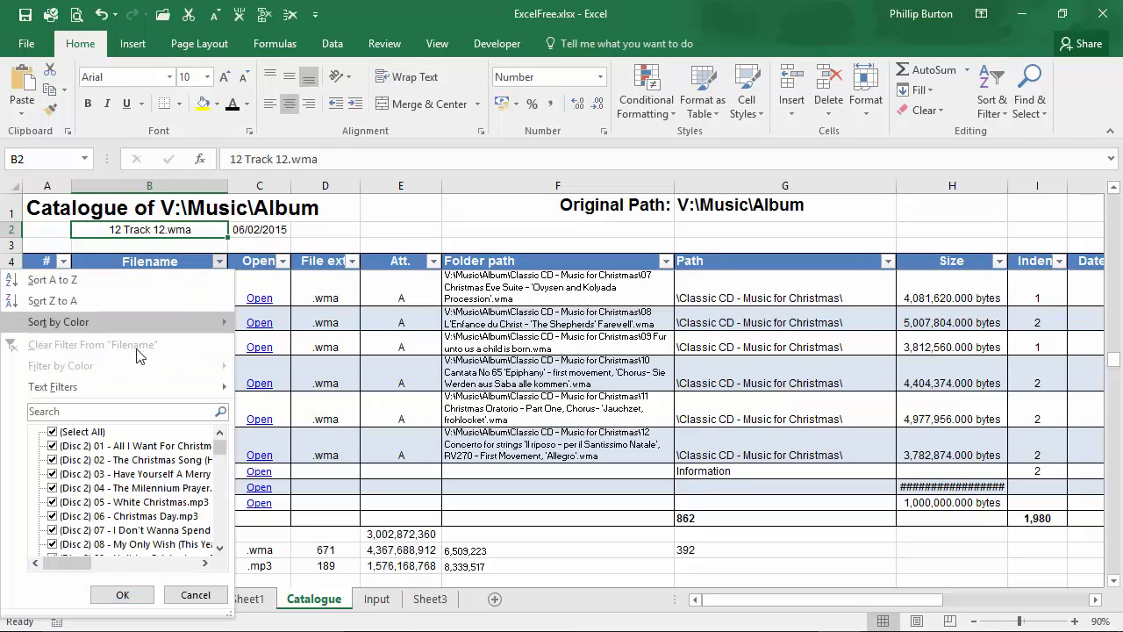
key(ctrl+v)
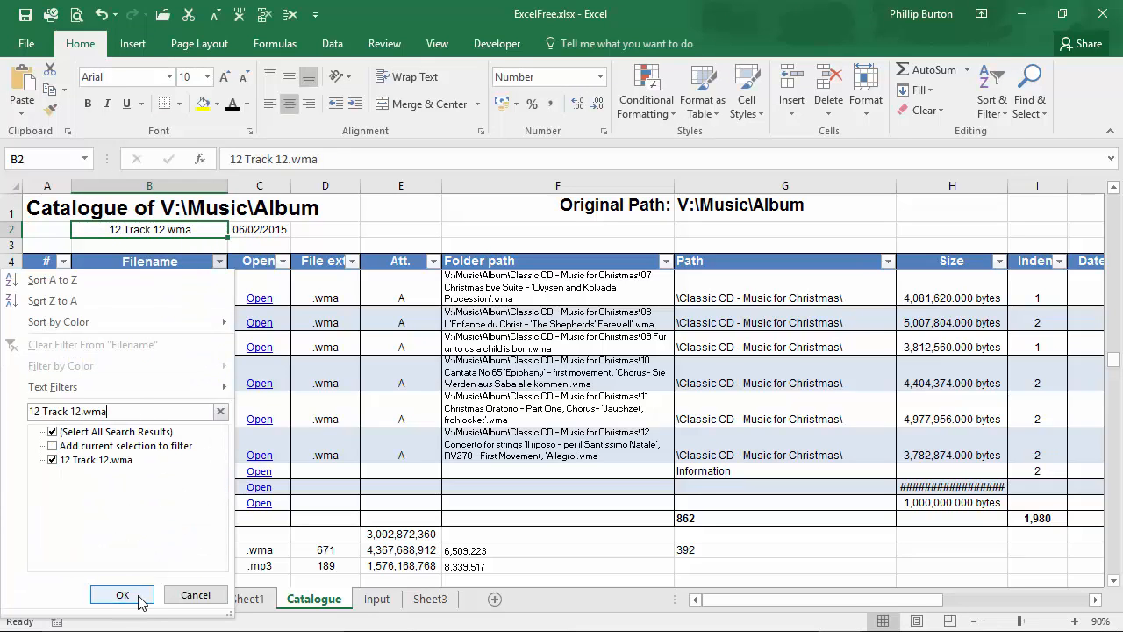
click(137, 597)
click(167, 261)
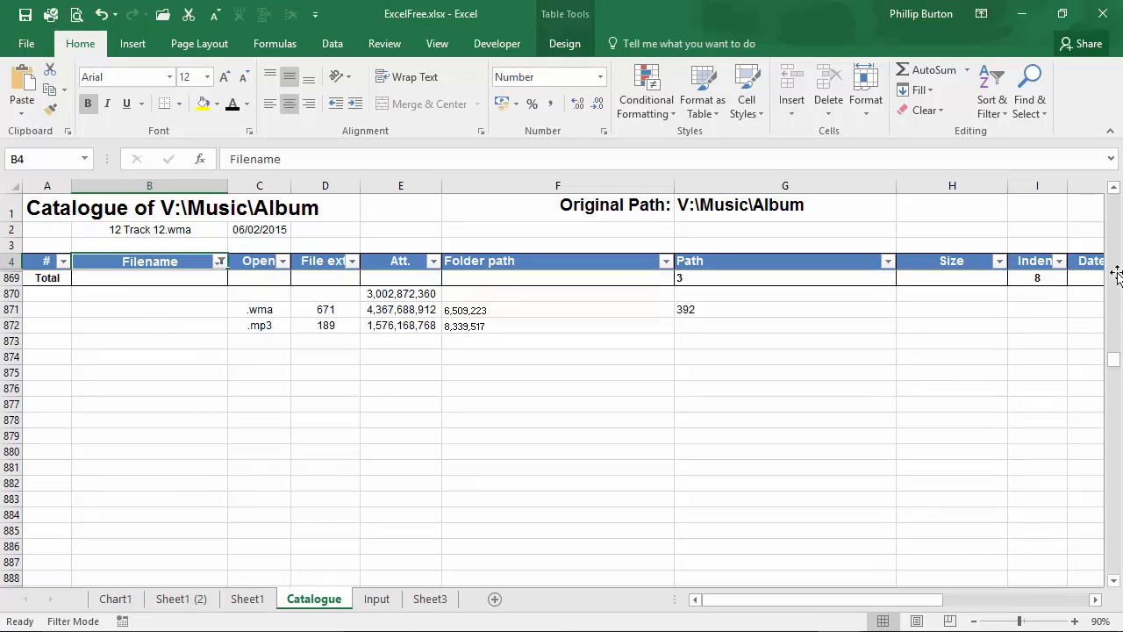
Step: Examine the Date accessed values of the filtered rows
drag(1112, 362, 1111, 289)
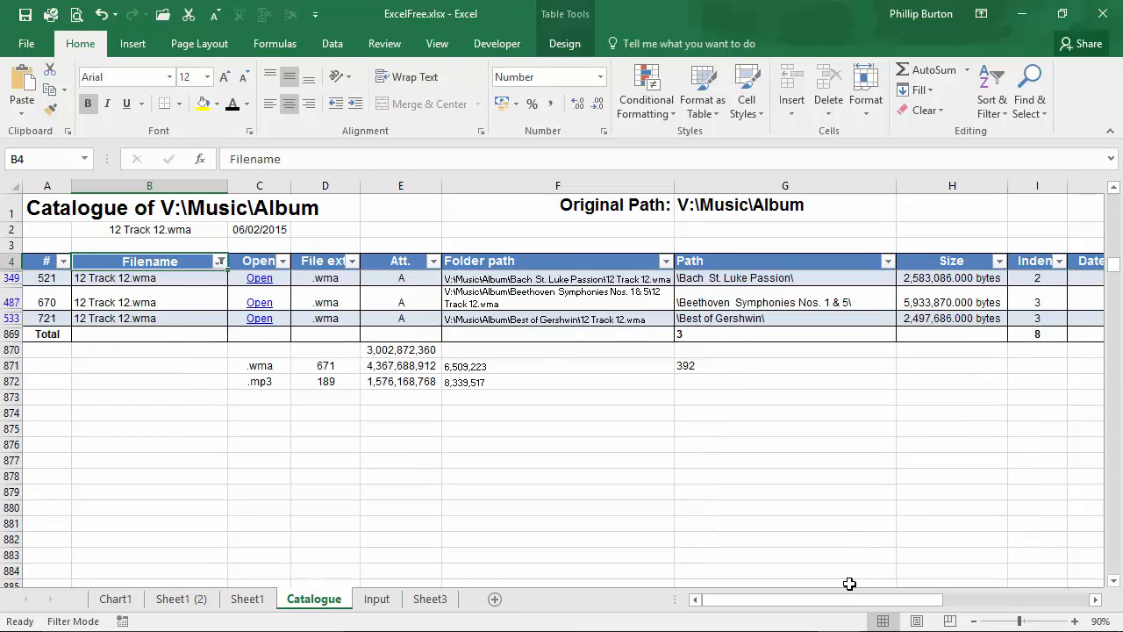
drag(849, 606, 971, 602)
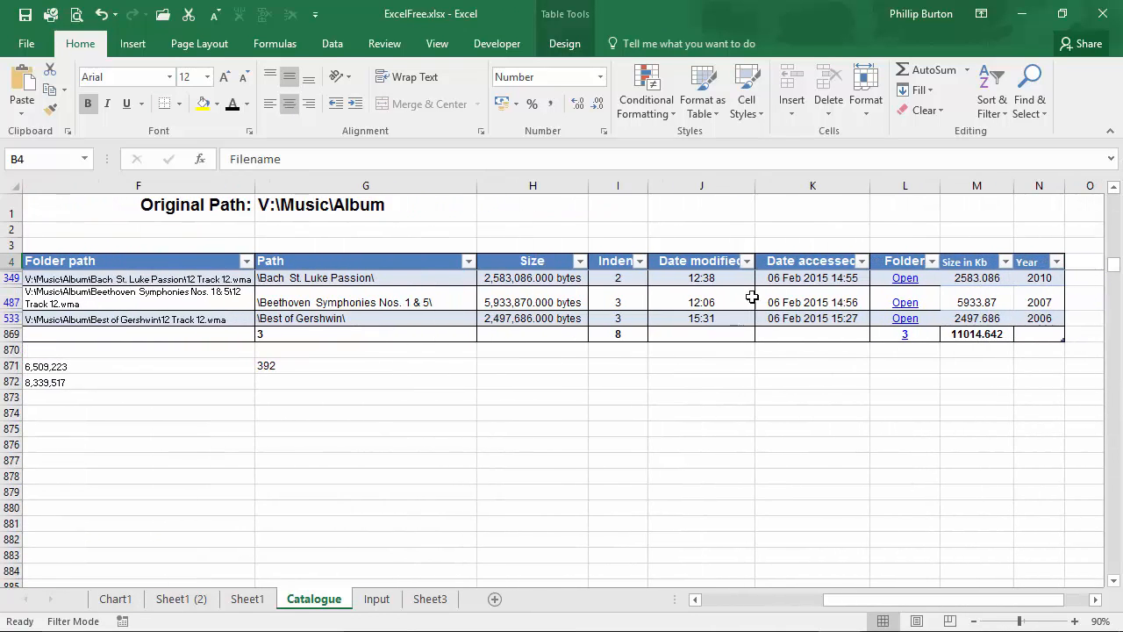
click(788, 279)
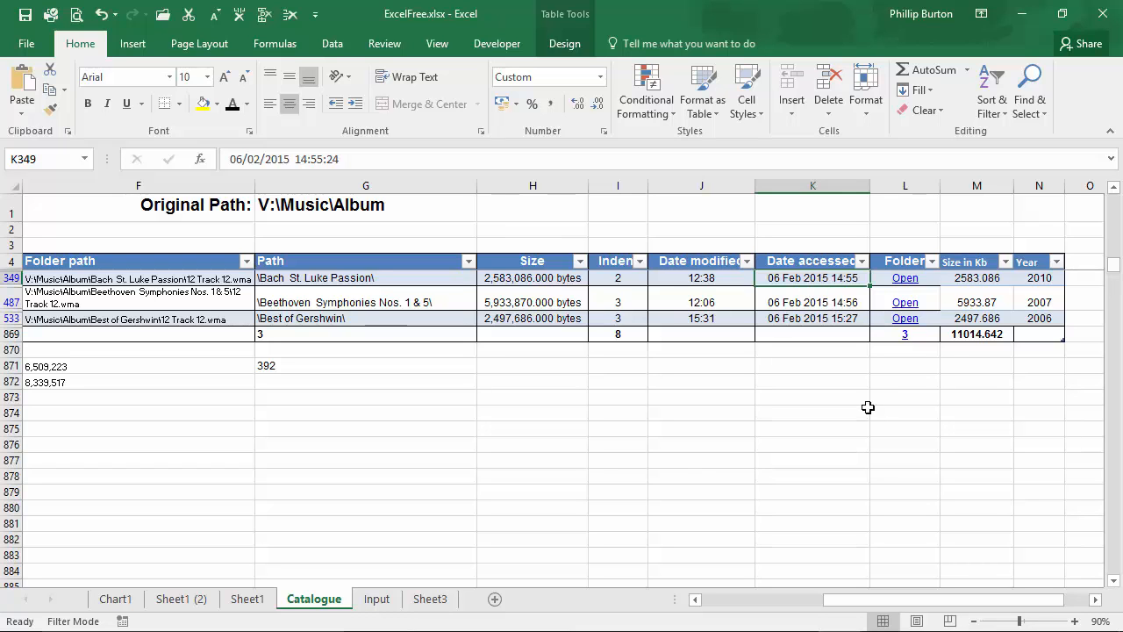
drag(873, 606, 752, 603)
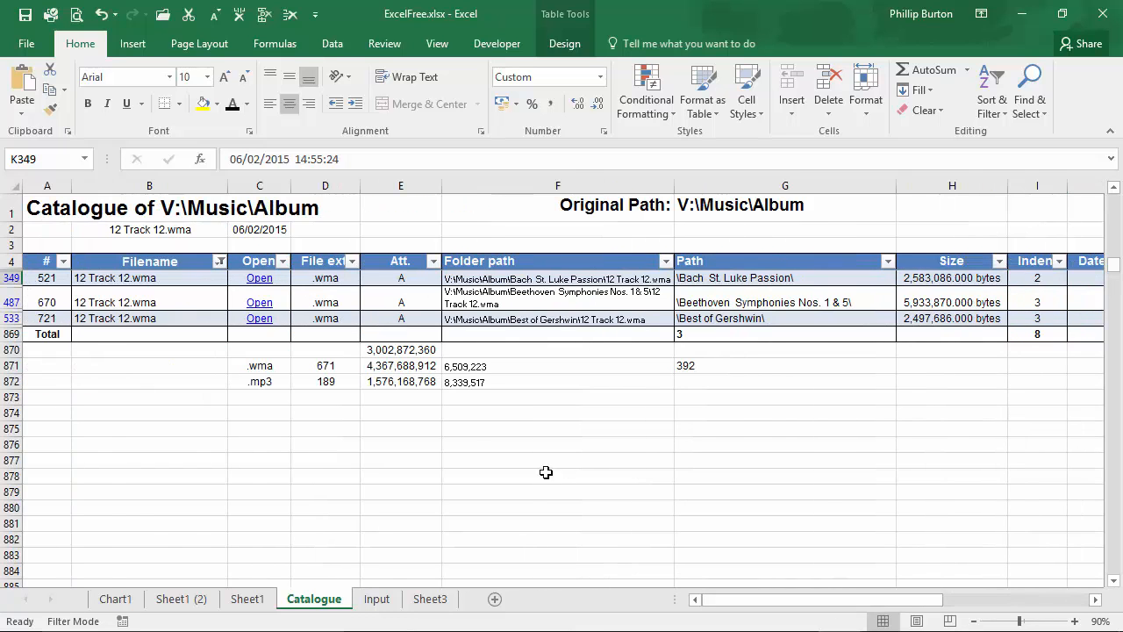
Step: Widen column C and give cell C2 the custom number format dd/mm/yyyy HH:MM
drag(295, 186, 337, 186)
click(280, 229)
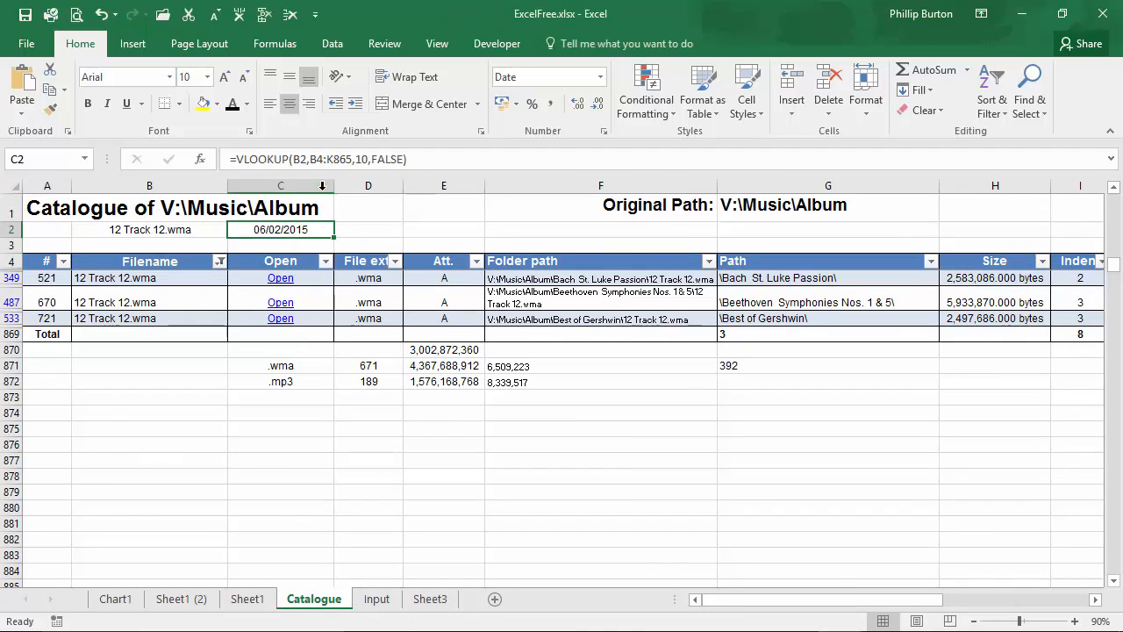
click(604, 131)
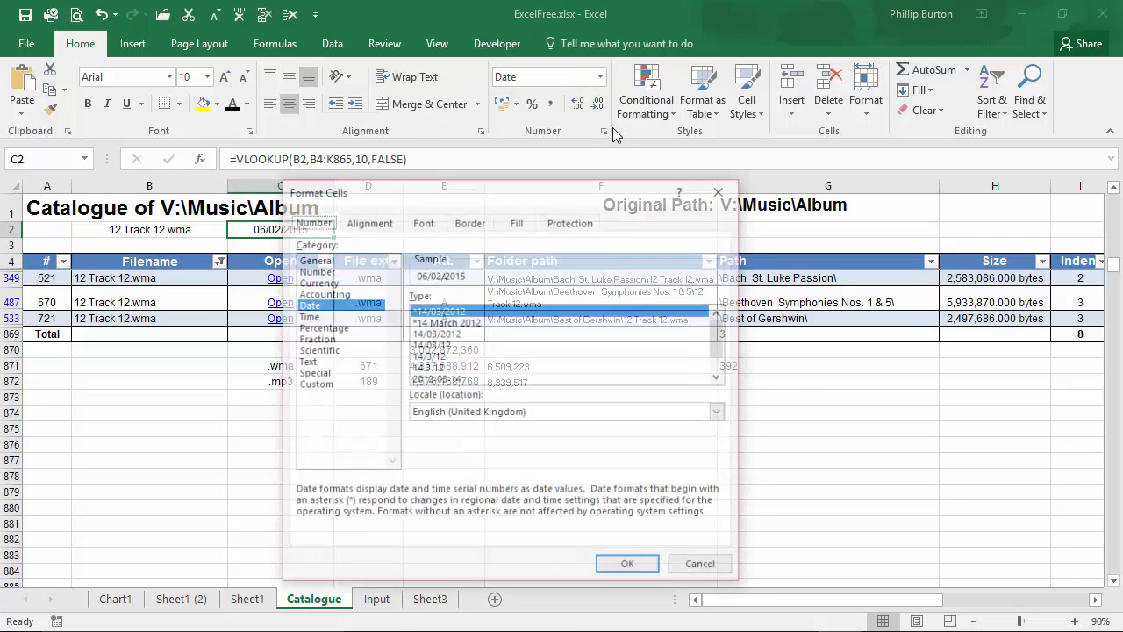
click(344, 316)
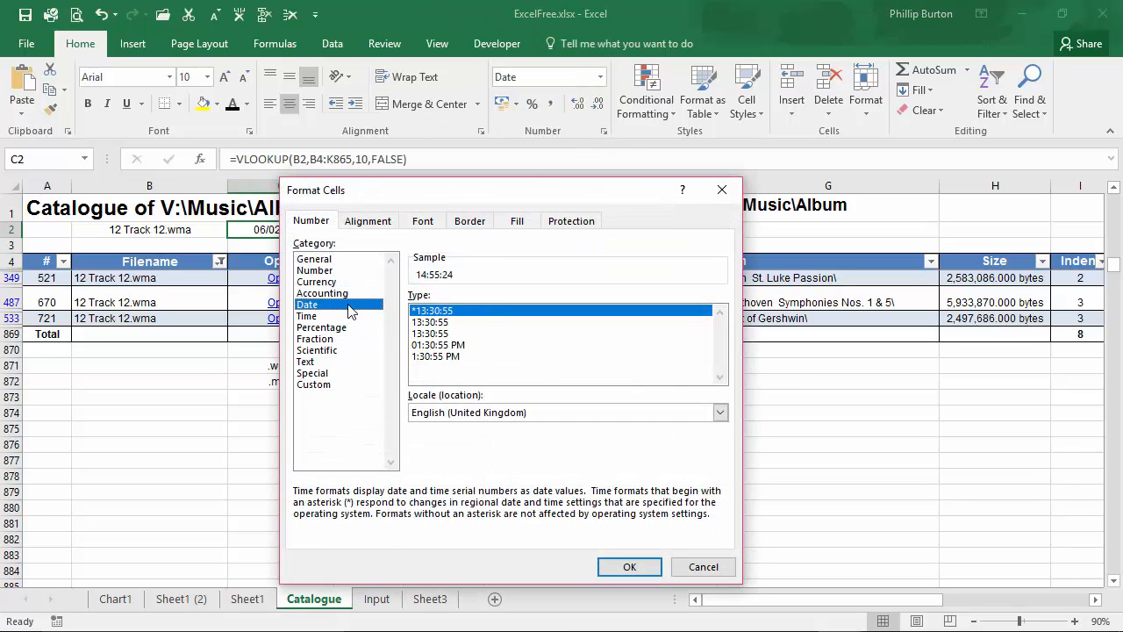
click(350, 305)
scroll(728, 351, down, 1)
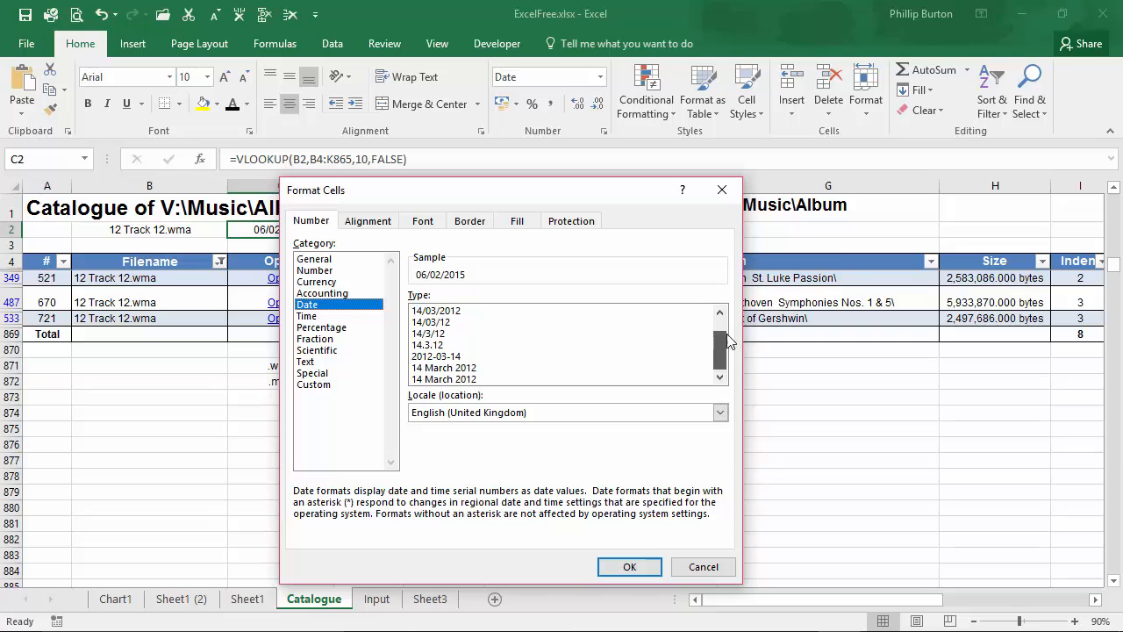
scroll(732, 342, up, 1)
click(335, 315)
click(337, 305)
click(338, 316)
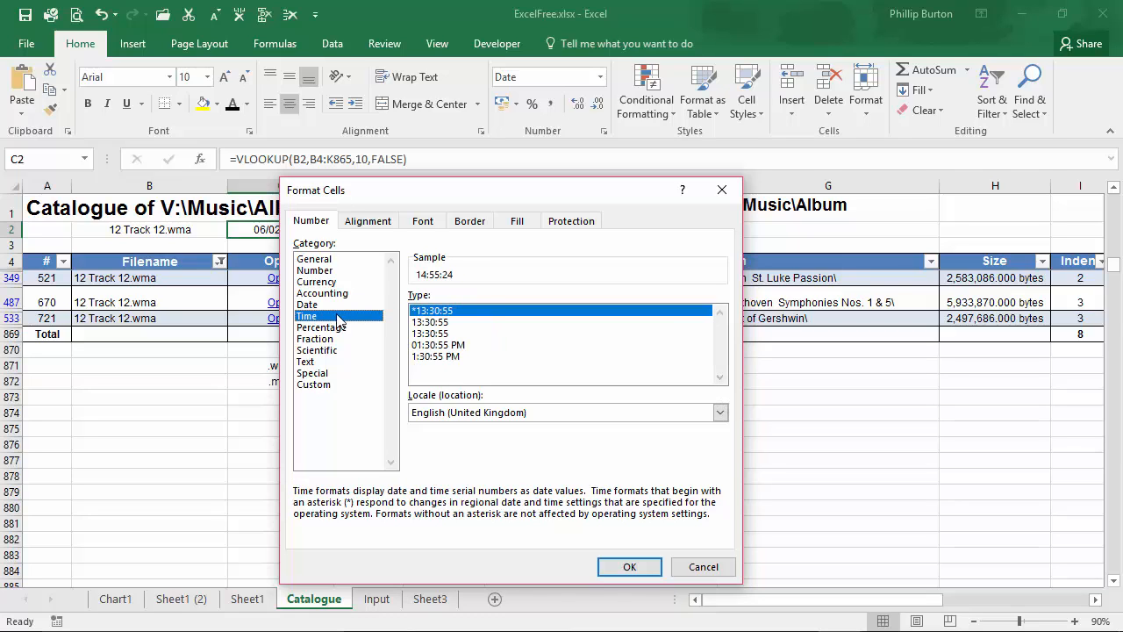
click(340, 306)
click(347, 385)
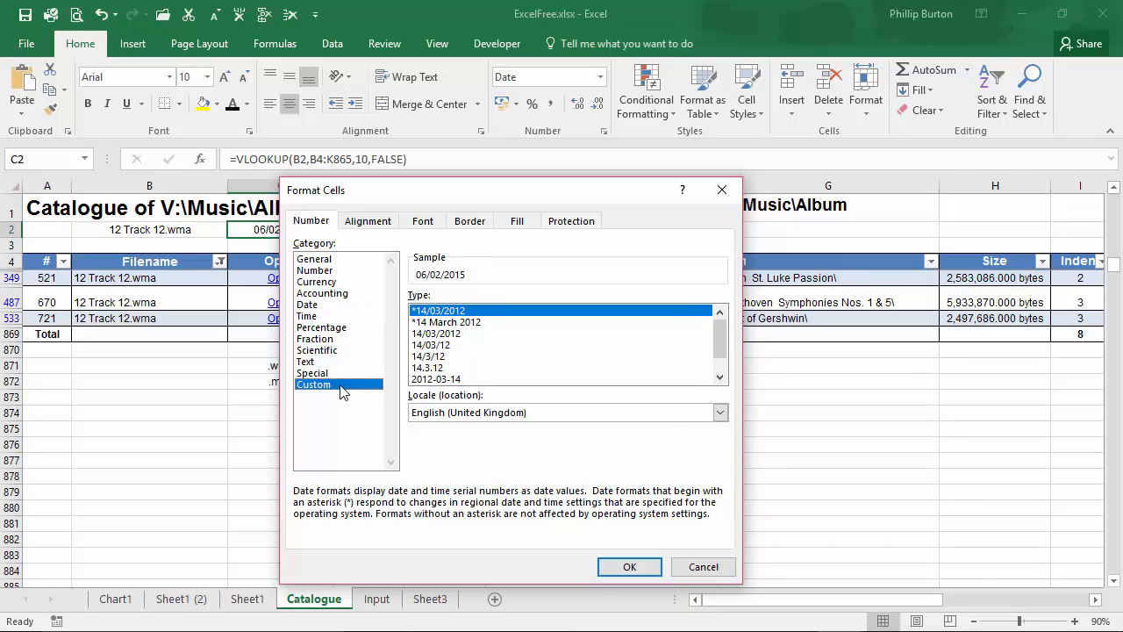
click(503, 312)
text(HH:MM)
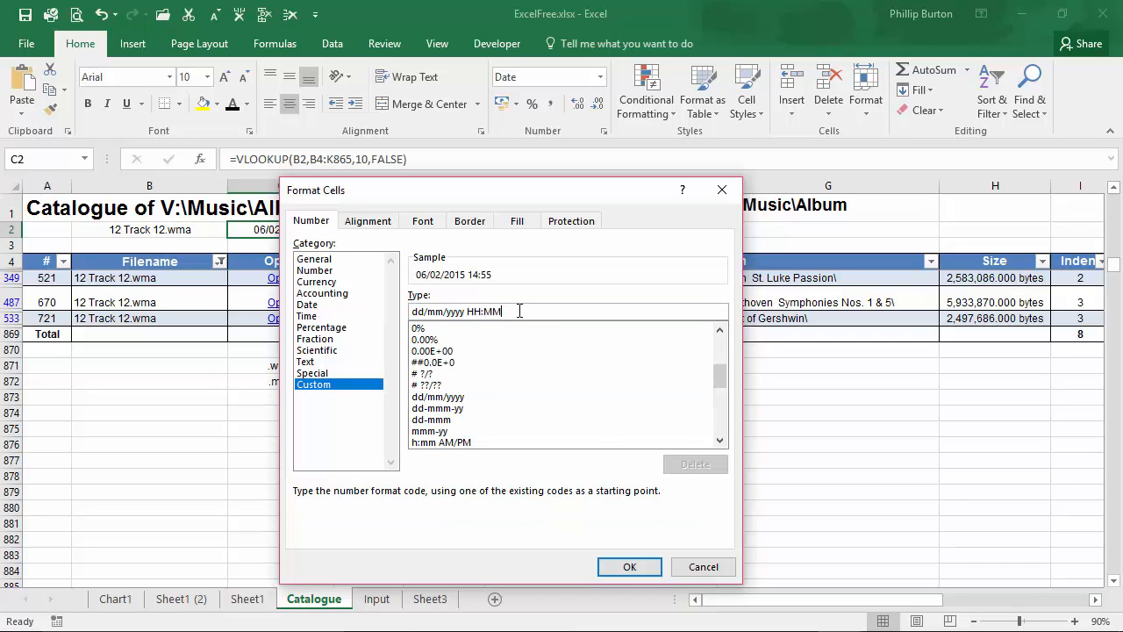
click(628, 566)
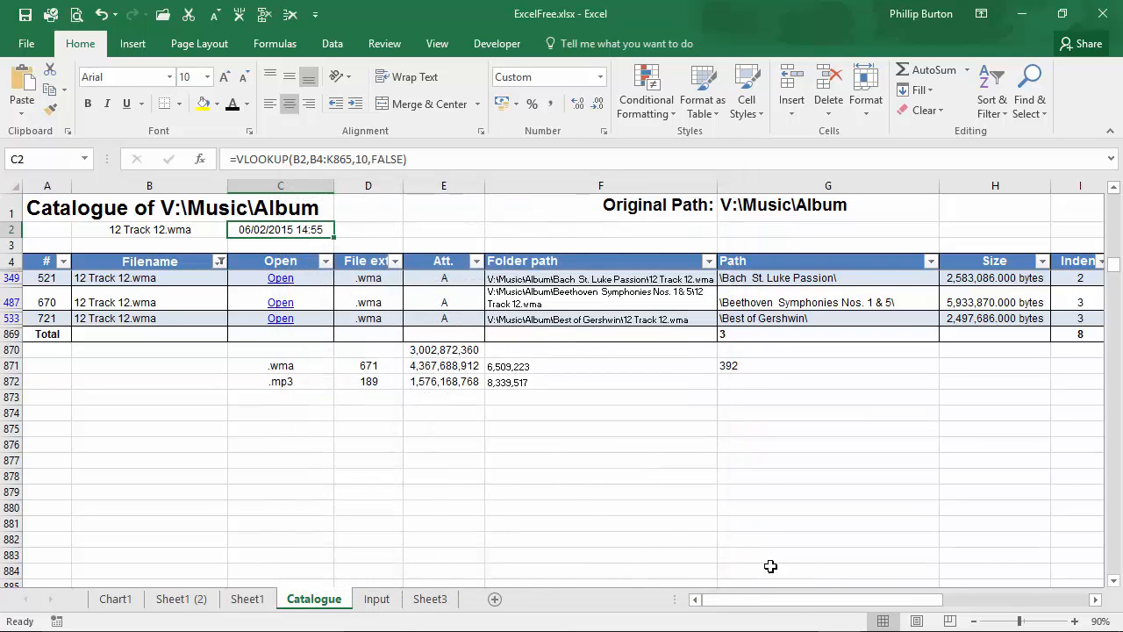
Step: Compare the first filtered row's Date accessed value with the lookup result in C2
drag(820, 605, 907, 551)
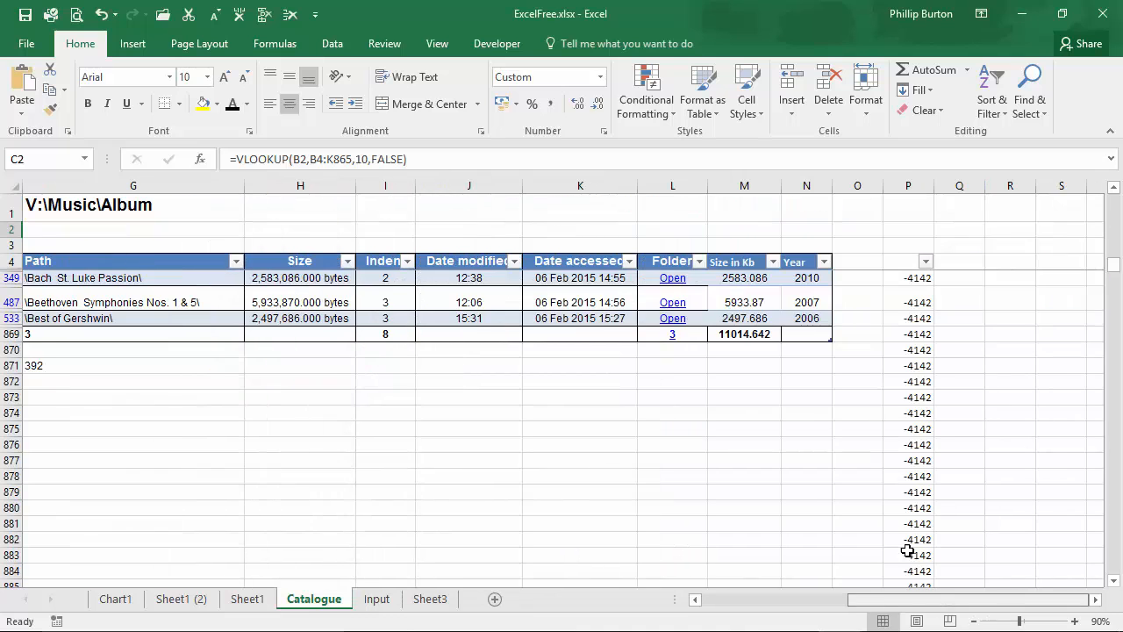
click(596, 279)
drag(872, 604, 691, 598)
click(241, 229)
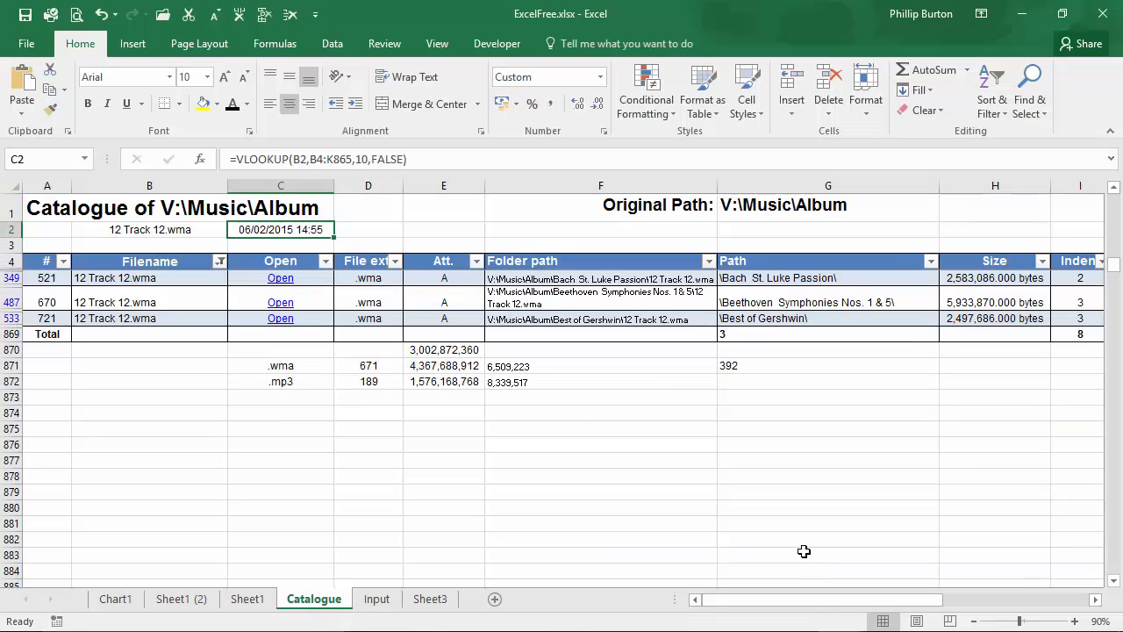
Step: Clear the filter from the catalogue table
click(378, 230)
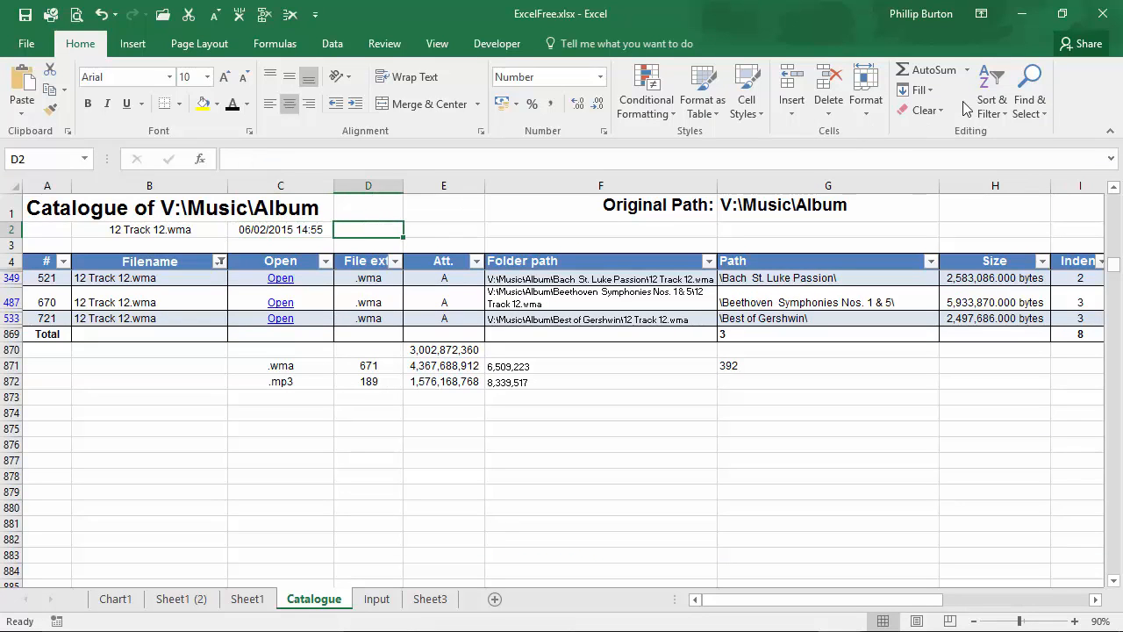
click(991, 98)
click(379, 283)
click(373, 300)
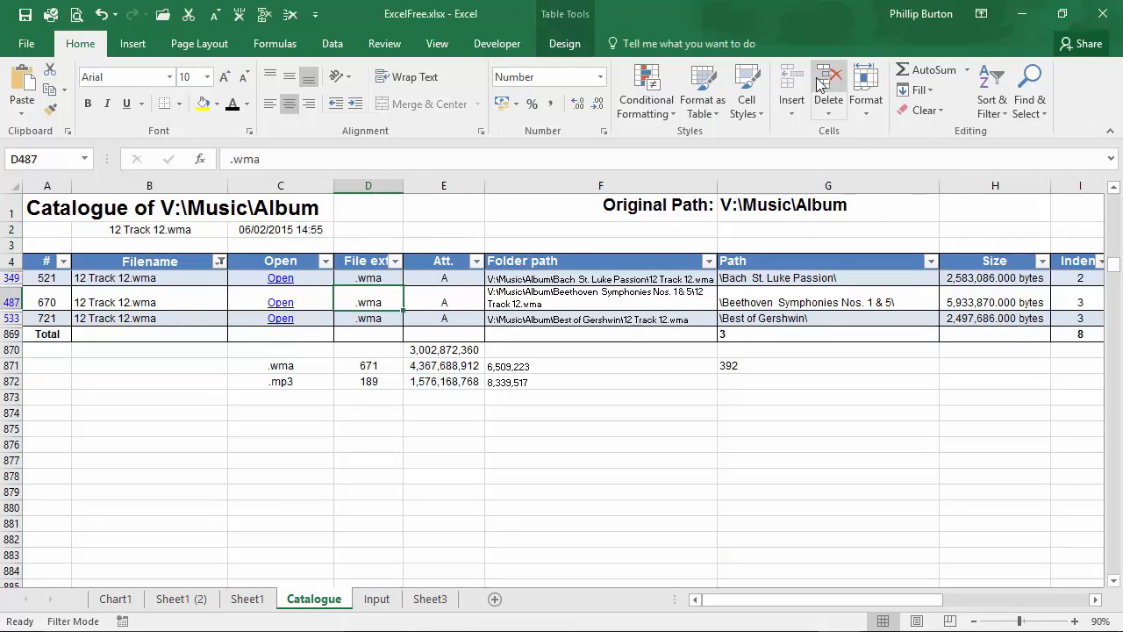
click(992, 101)
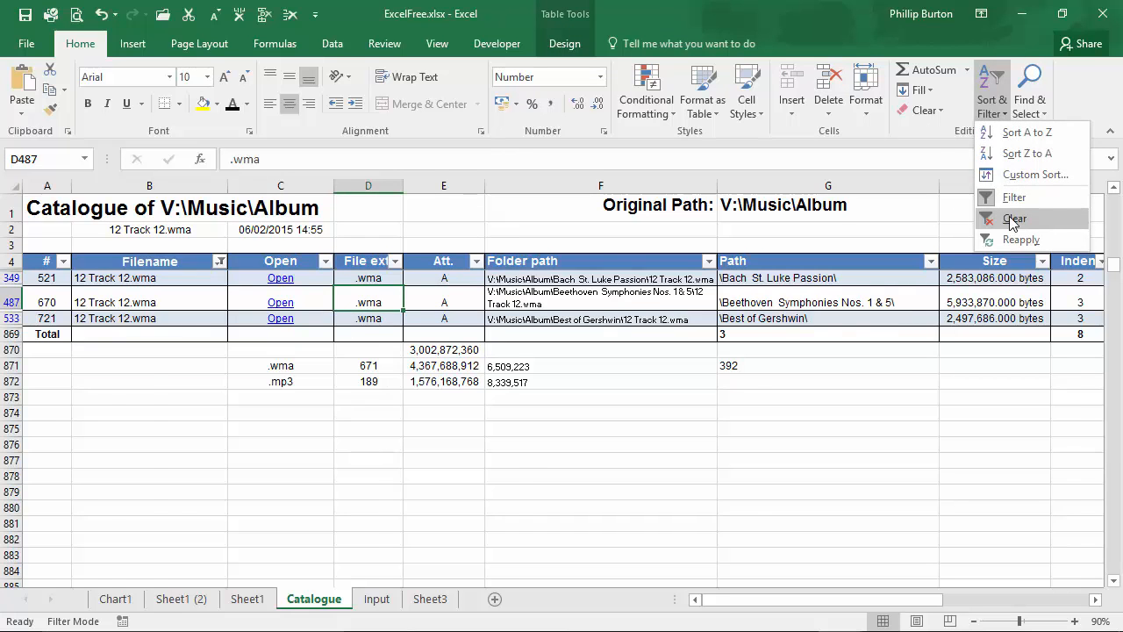
click(1018, 216)
Step: Start a SUMIF formula in D2 with range B5:B865 and criteria B2
click(365, 229)
text(=su)
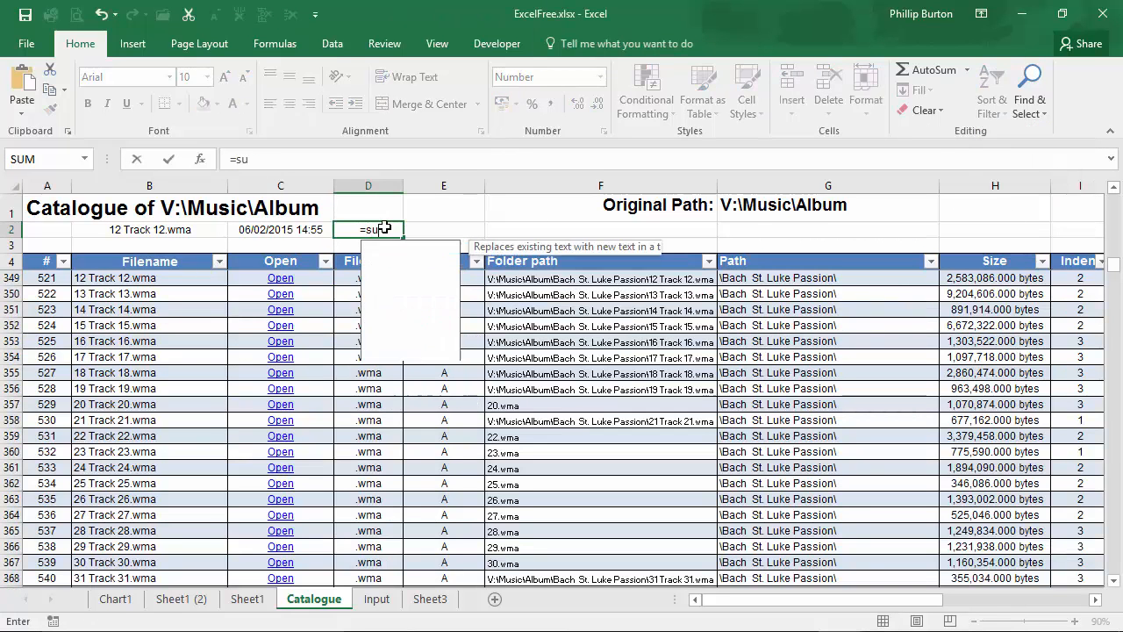
text(mif()
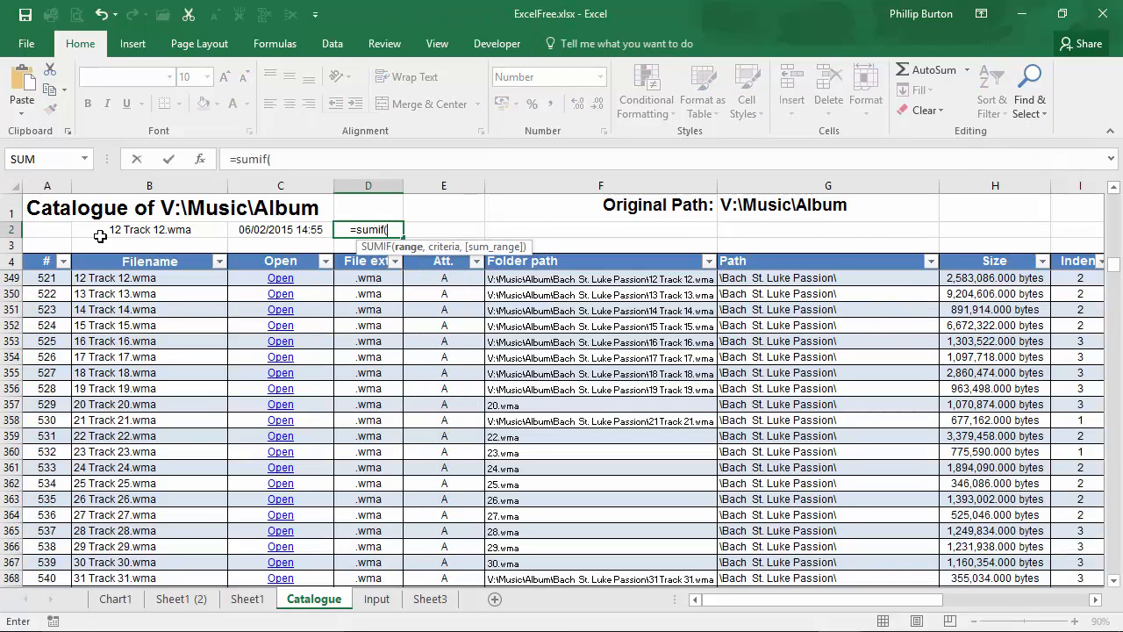
click(162, 263)
key(Down)
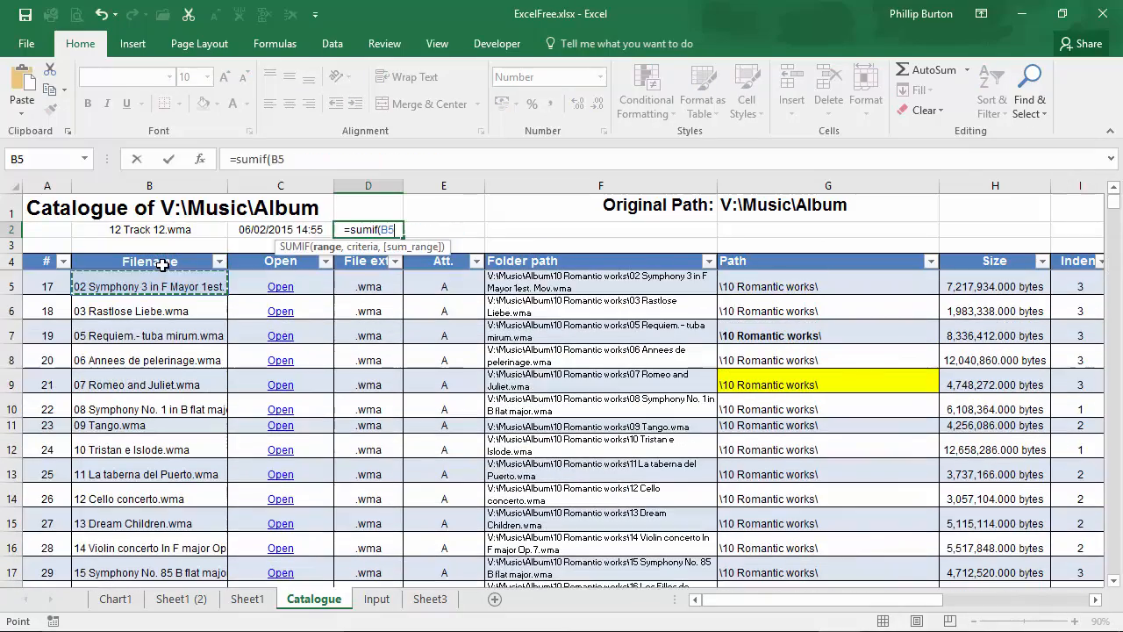
scroll(1085, 501, down, 20)
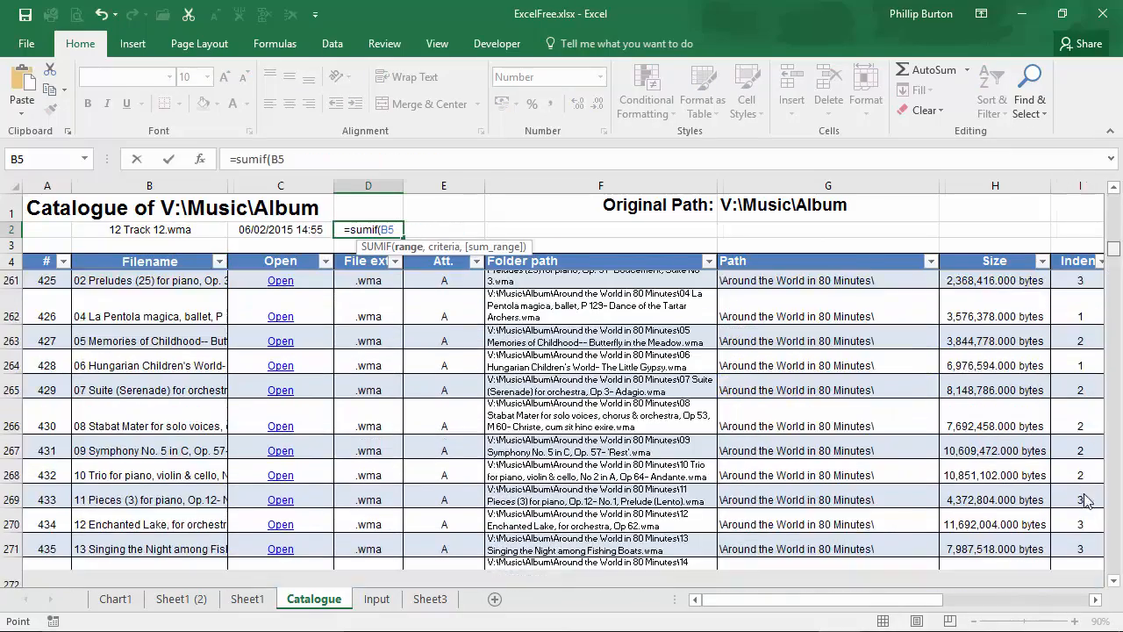
drag(1085, 494, 1110, 359)
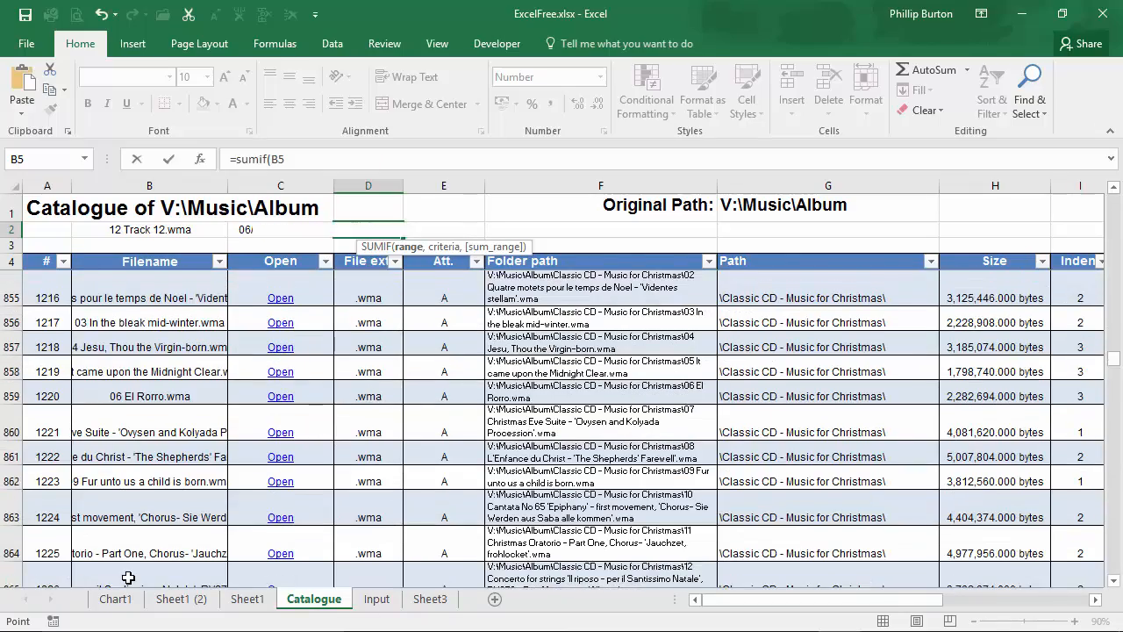
shift+click(128, 577)
text(,)
click(171, 231)
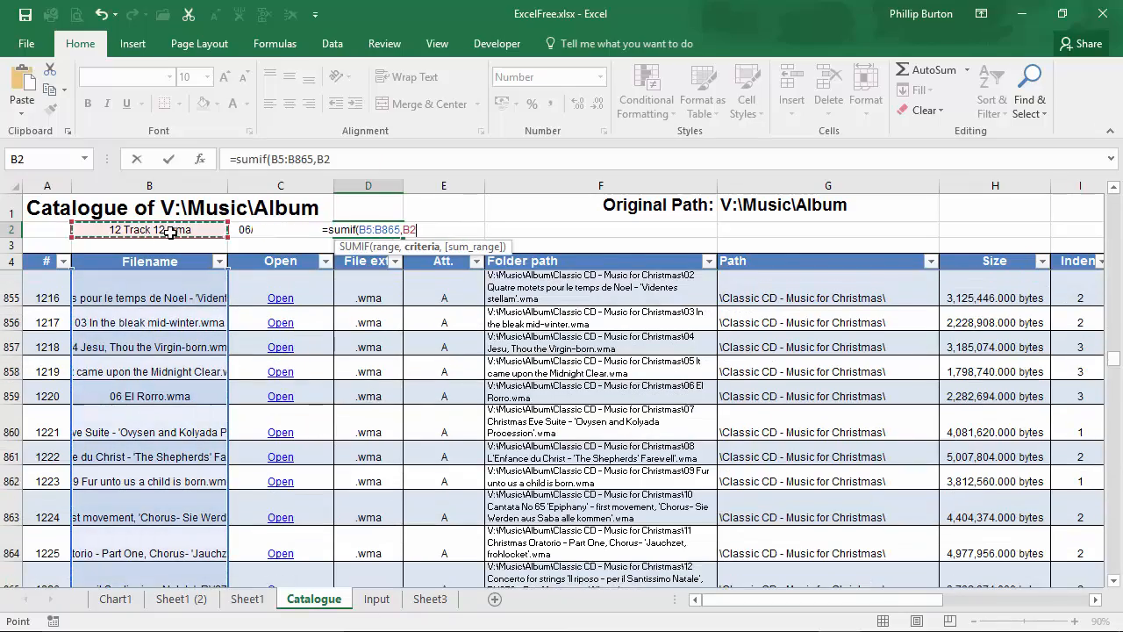
text(,)
Step: Add K5:K865 as the sum range and enter the SUMIF formula
drag(273, 159, 304, 159)
key(ctrl+c)
click(341, 159)
key(ctrl+v)
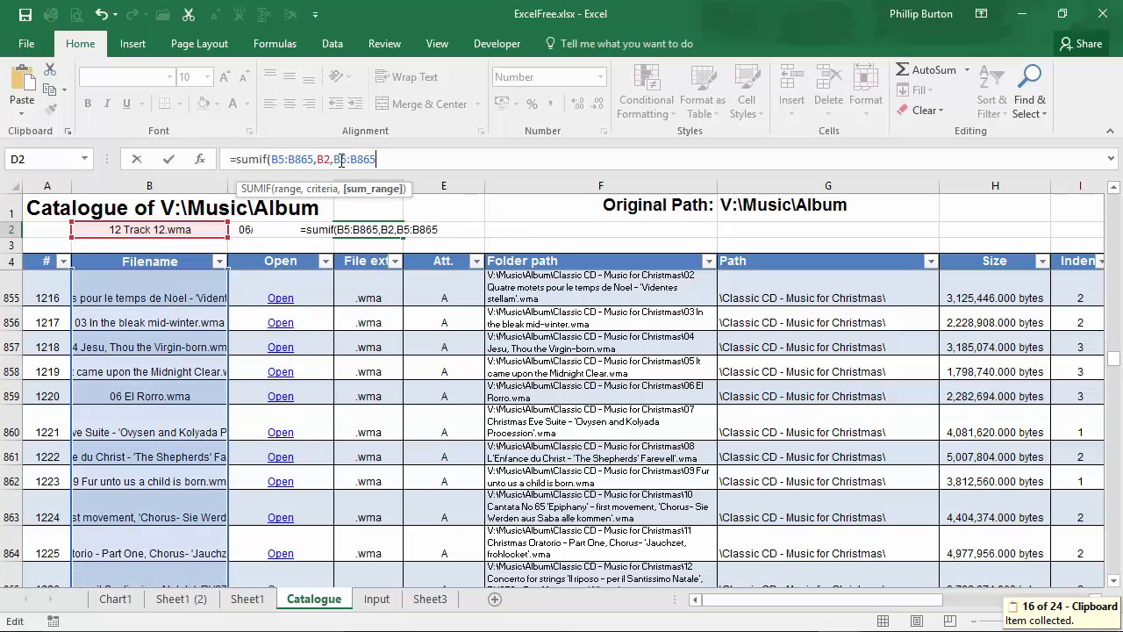
text(k)
drag(350, 159, 357, 159)
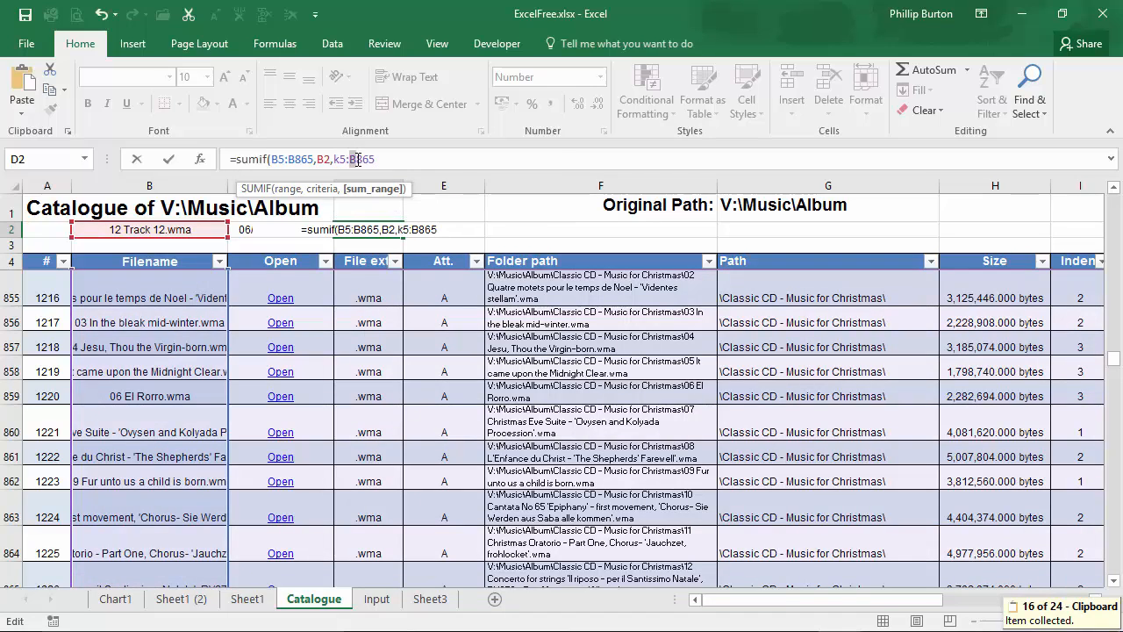
text(k865))
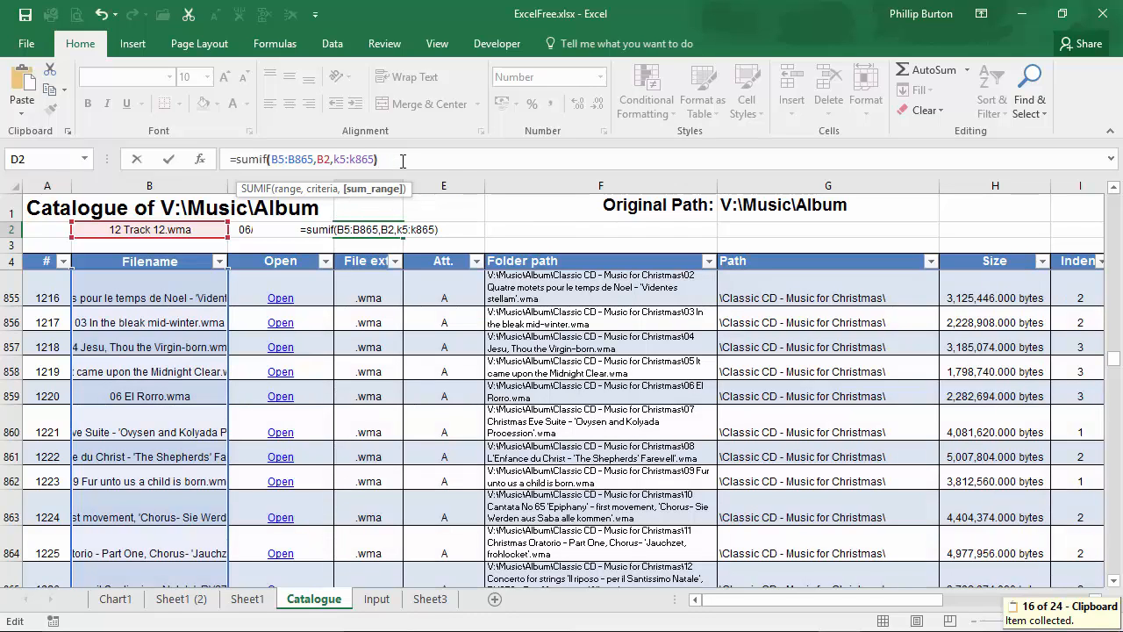
key(Return)
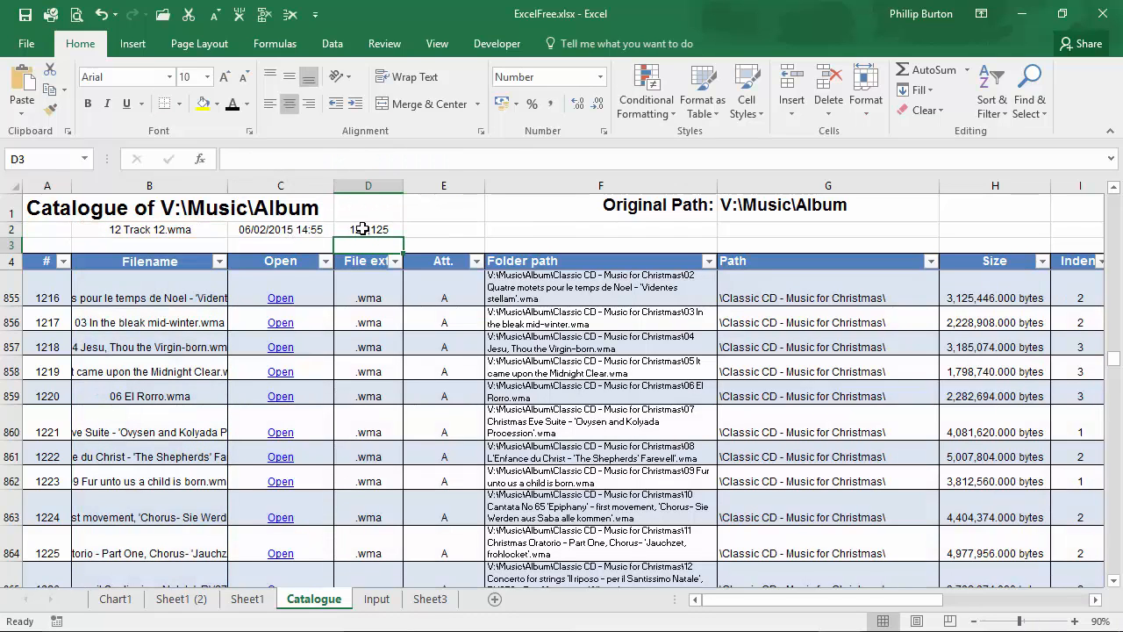
Step: Copy C2's formatting to D2 with Format Painter and autofit column D
click(293, 228)
click(50, 110)
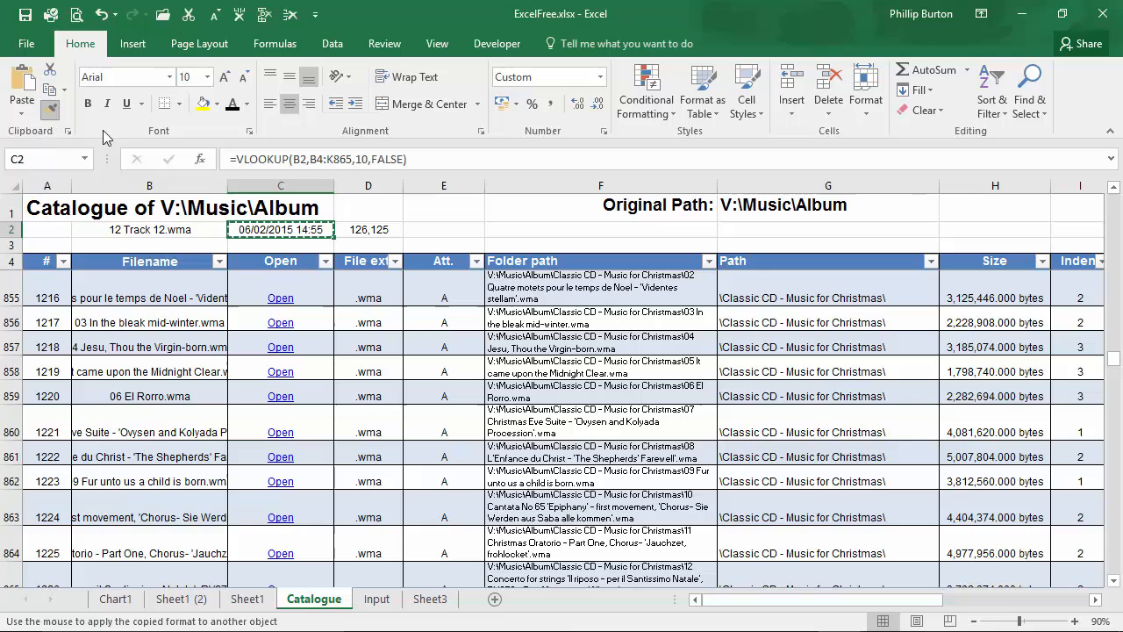
click(350, 230)
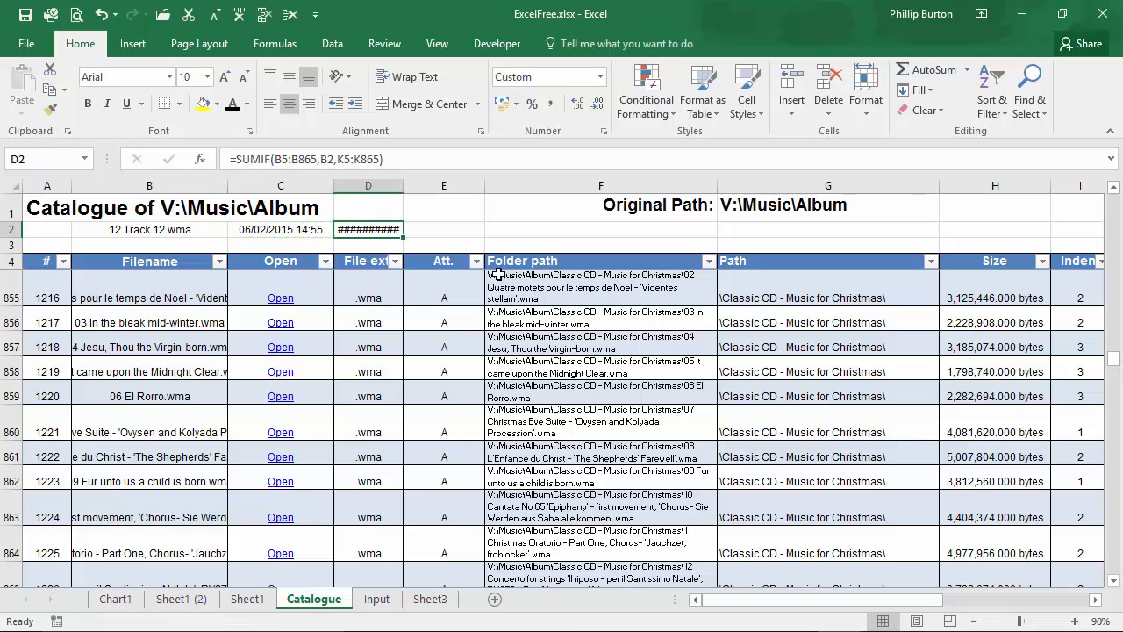
double_click(408, 186)
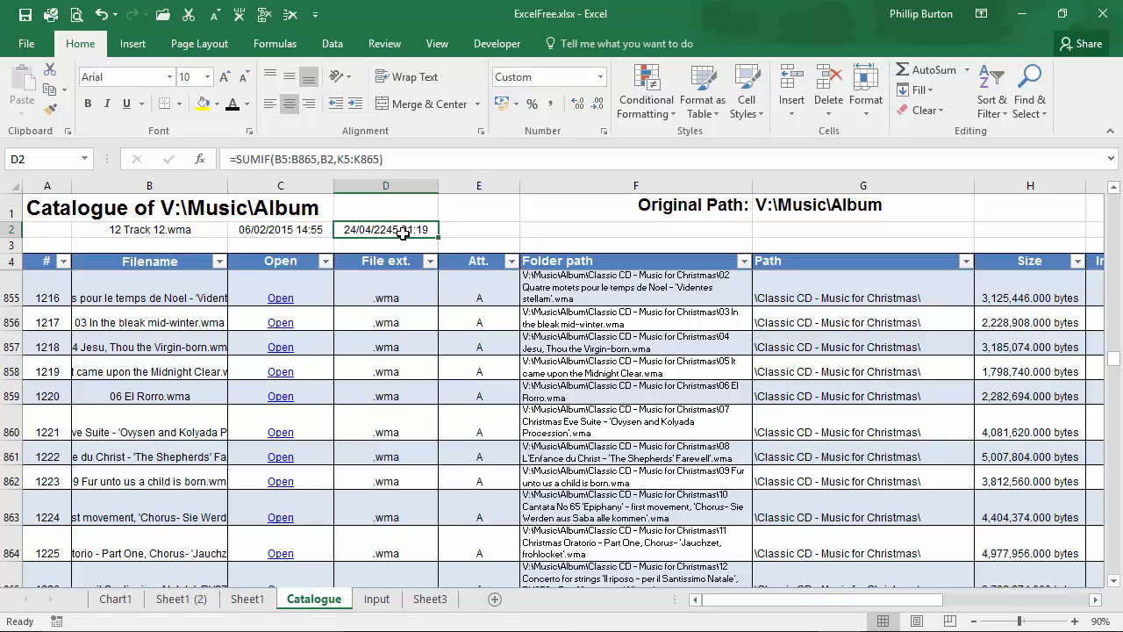
Step: Filter the Filename column again to show only 12 Track 12.wma
click(203, 230)
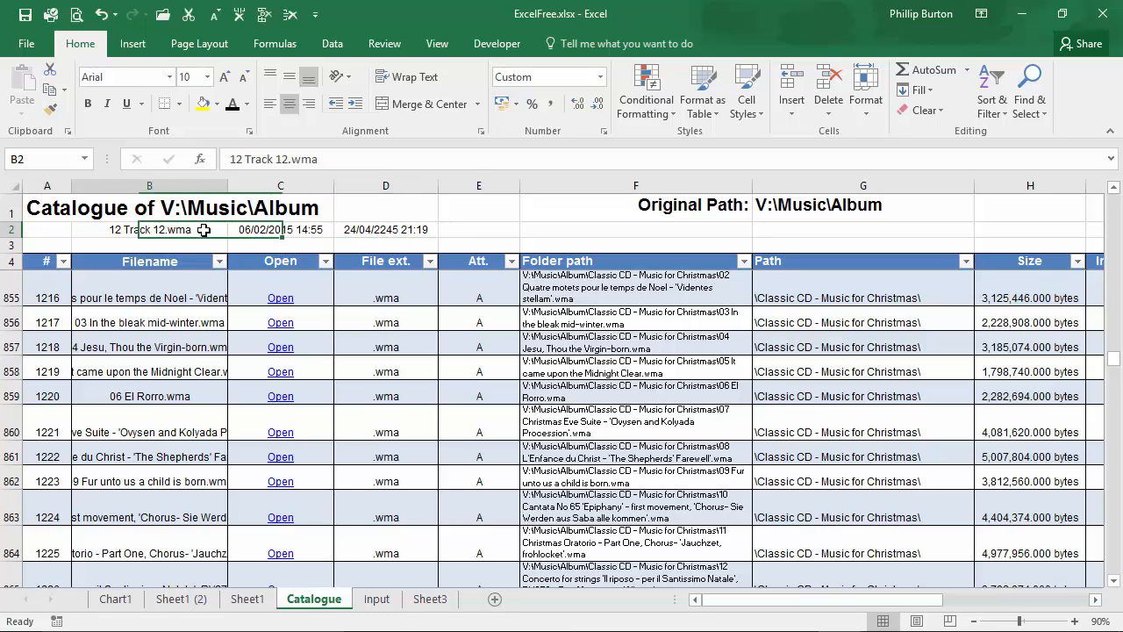
key(ctrl+c)
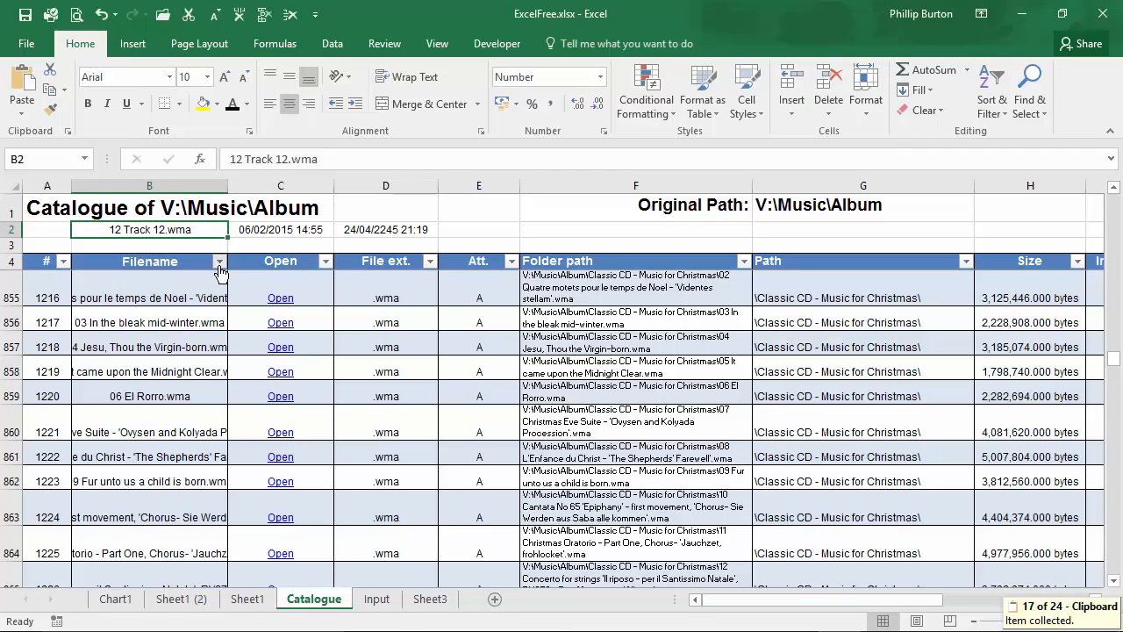
click(219, 262)
key(ctrl+v)
click(127, 594)
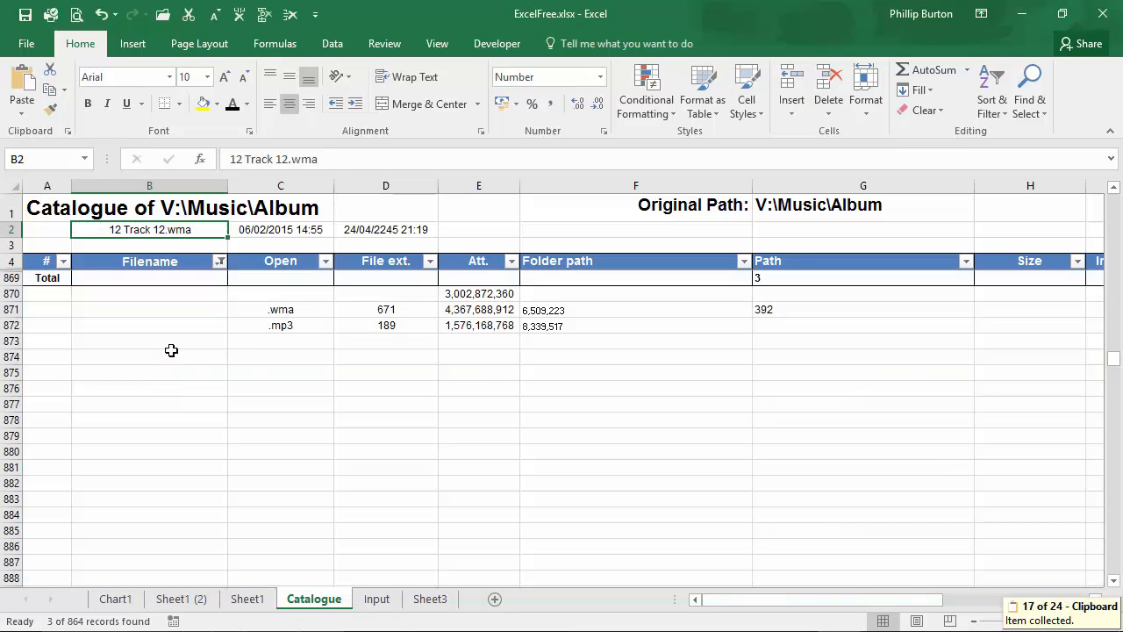
click(193, 260)
key(Down)
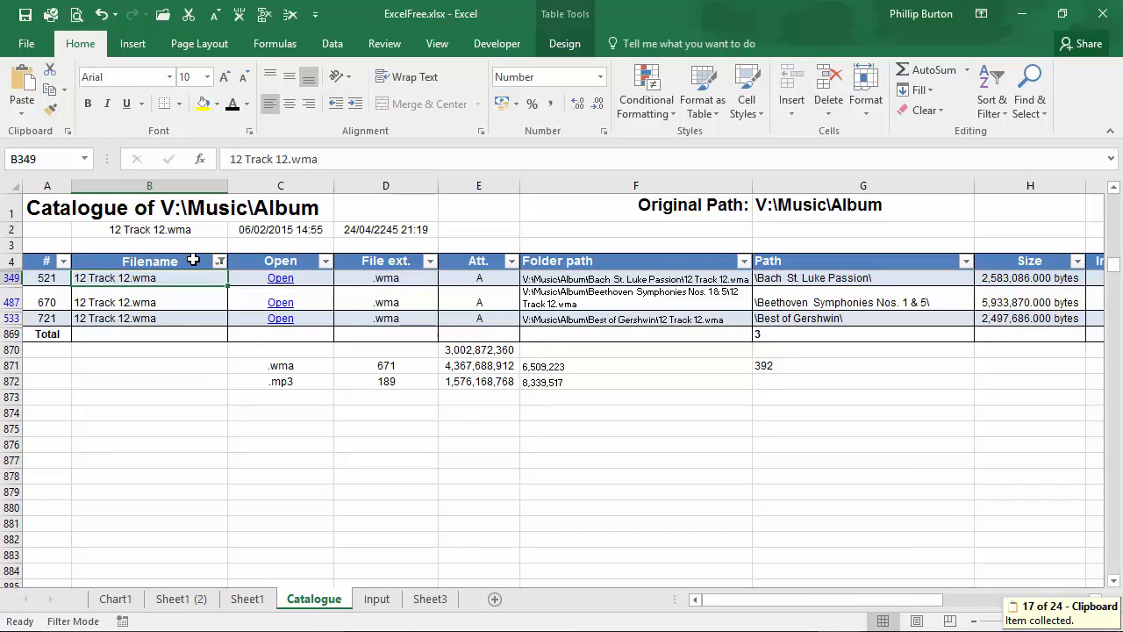
Step: Select the filtered Date accessed cells to compare their total with the SUMIF result in D2
key(ctrl+shift+Down)
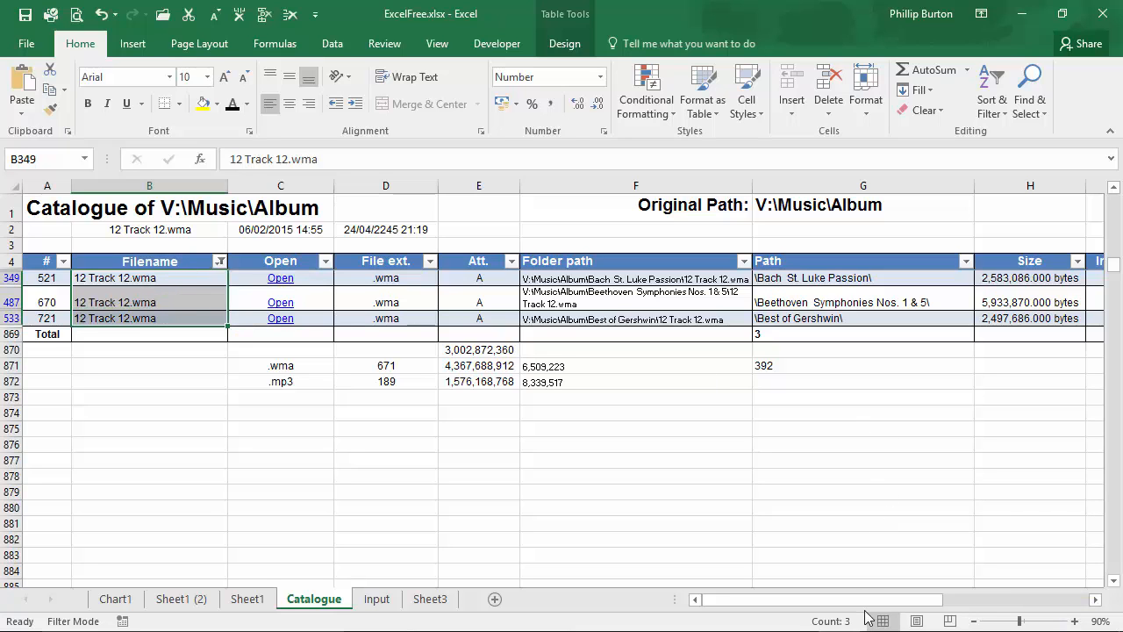
drag(872, 604, 970, 604)
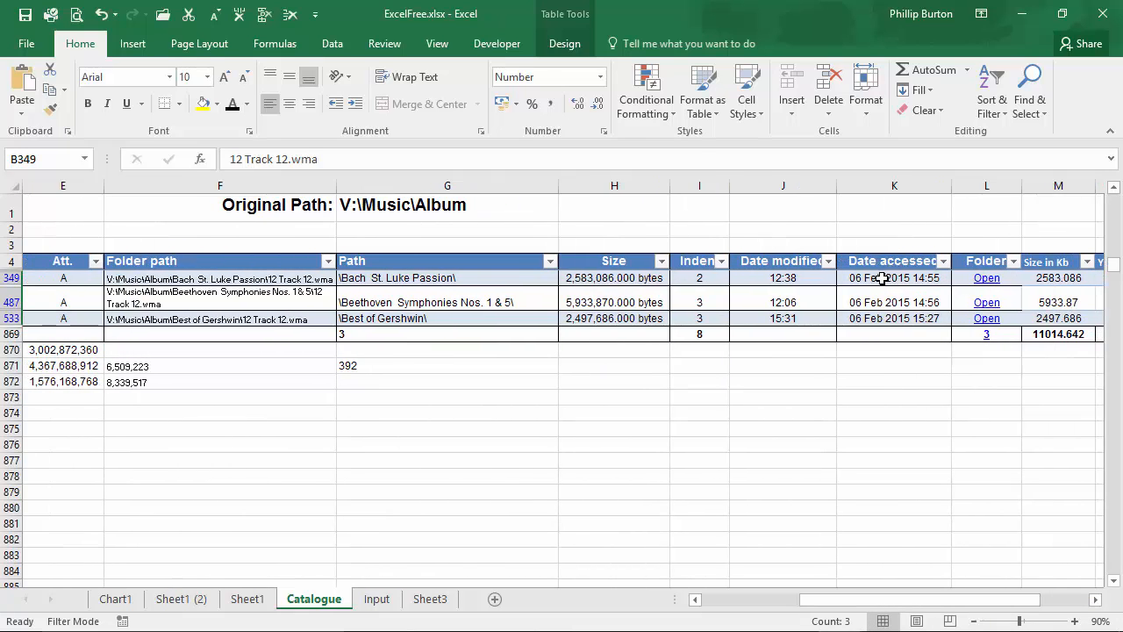
drag(878, 278, 879, 318)
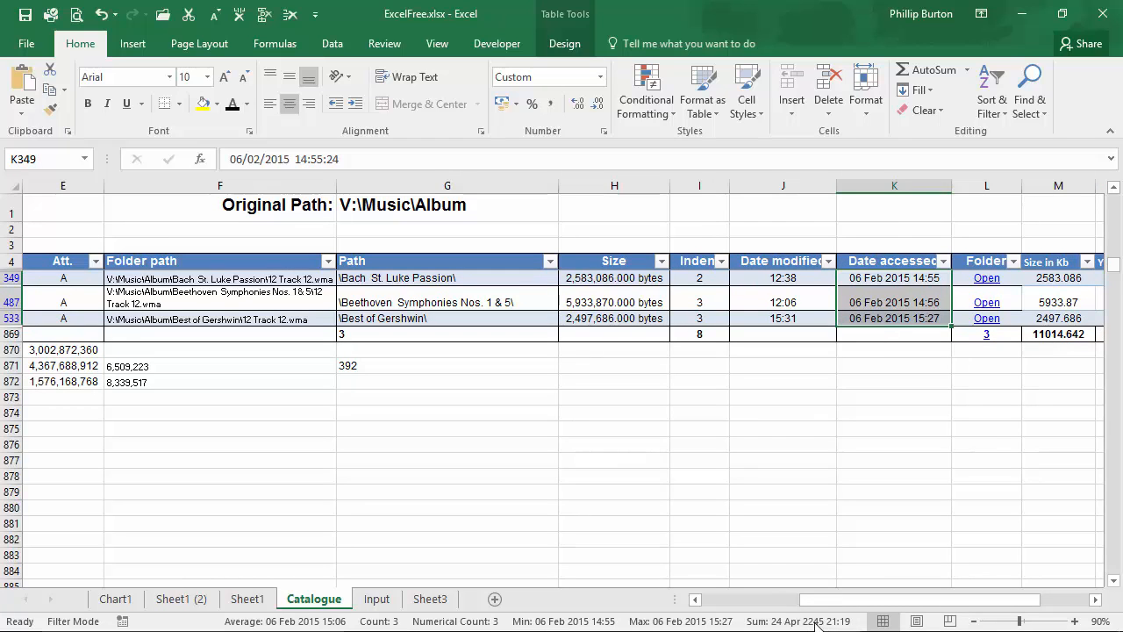
drag(842, 602, 744, 602)
click(288, 231)
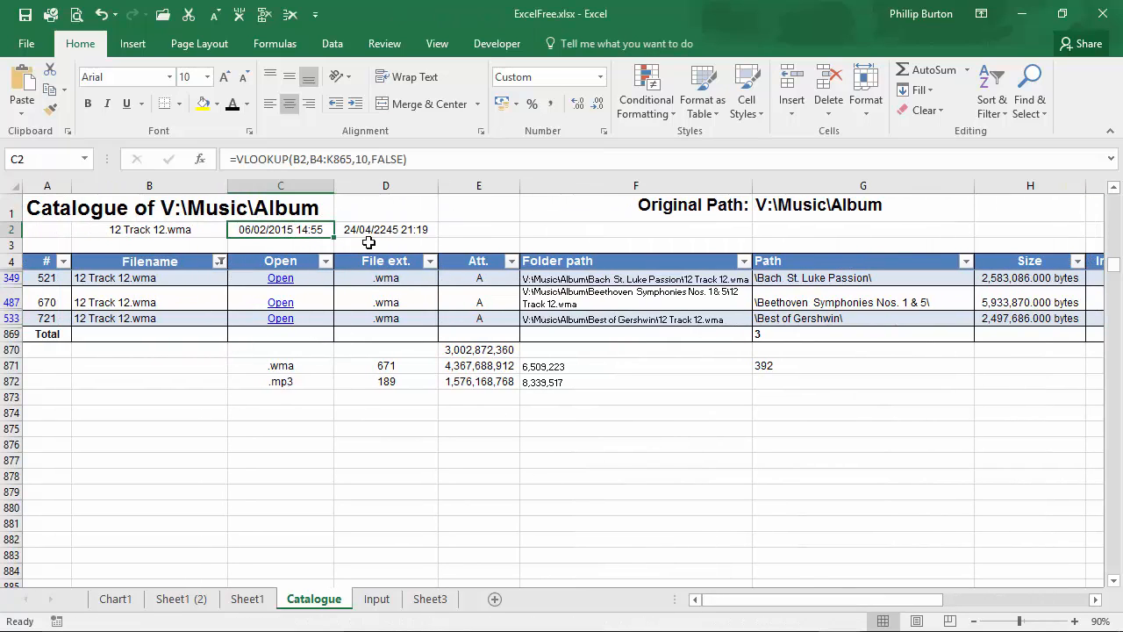